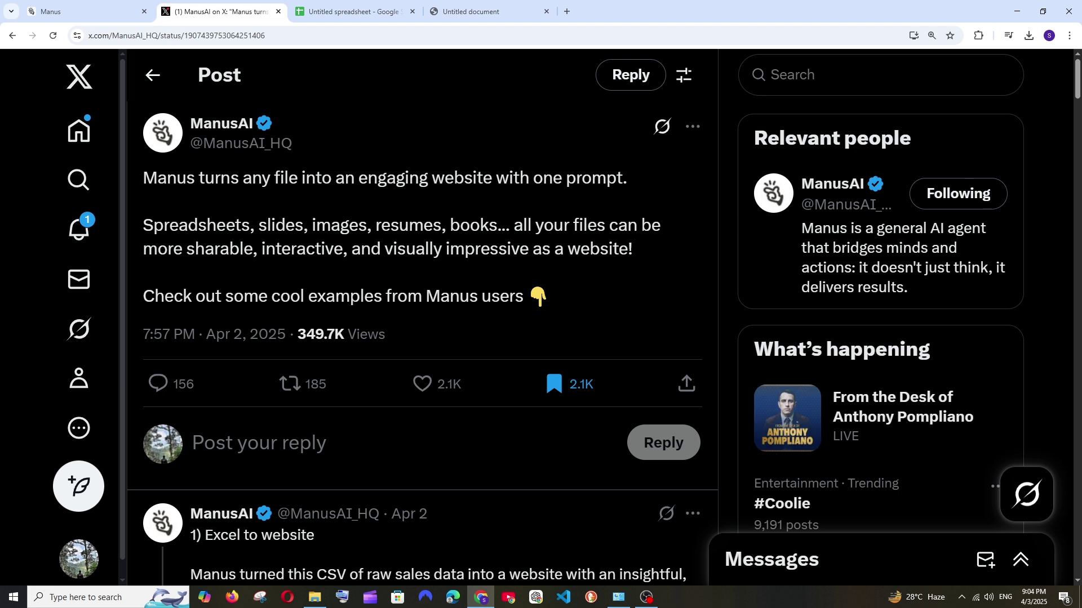
Scroll the ManusAI thread down to the '1) Excel to website' reply video
scroll(390, 219, "down", 4)
scroll(390, 219, "down", 3)
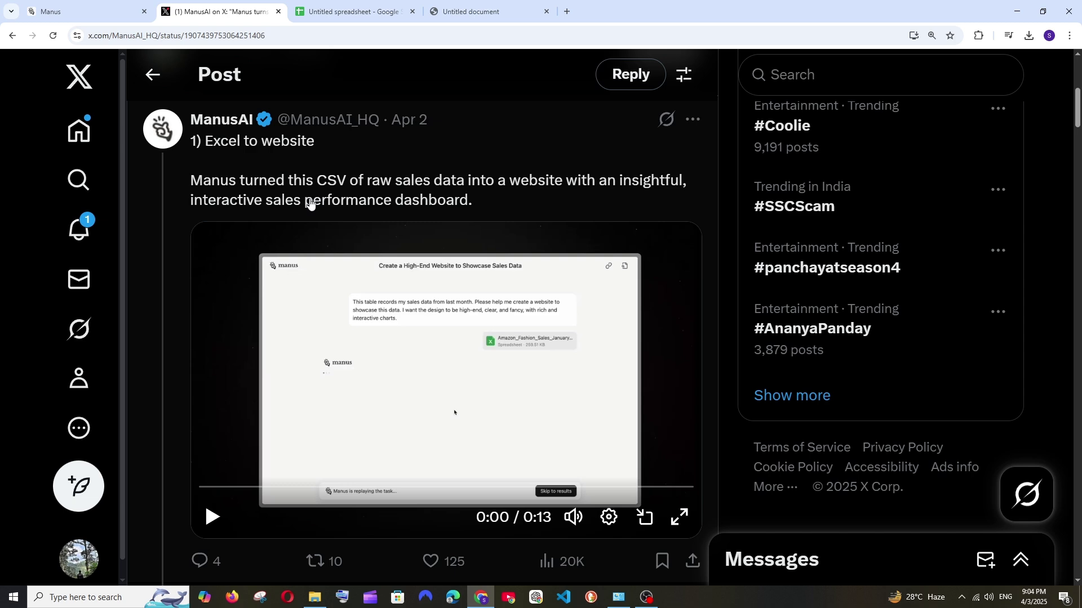
Play the Excel-to-website demo full screen through its dashboard charts and daily data table, then exit
left_click(680, 517)
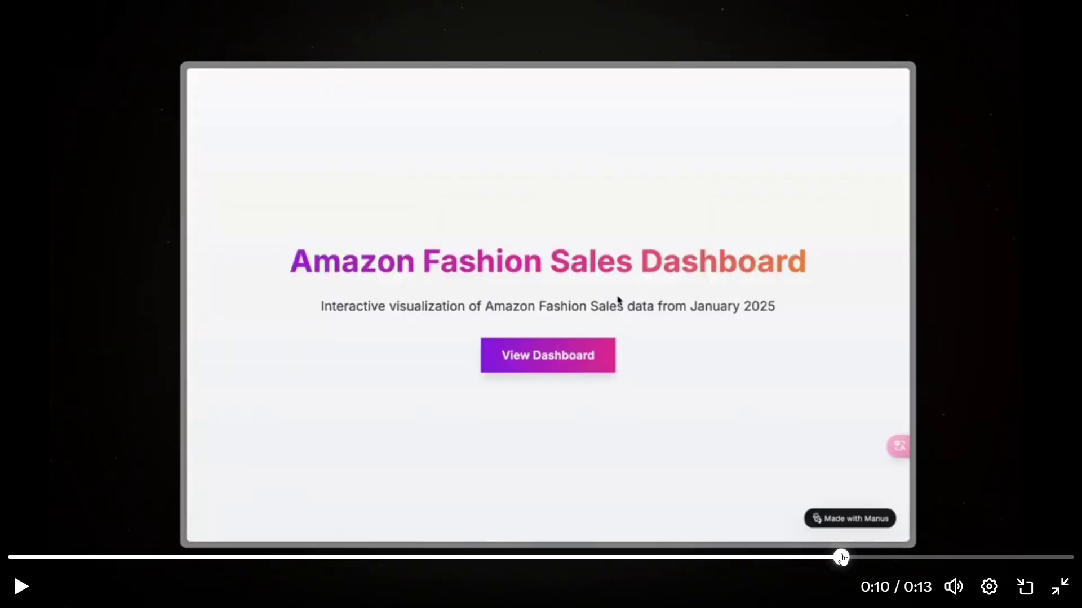
left_click(873, 559)
left_click(902, 559)
left_click(939, 558)
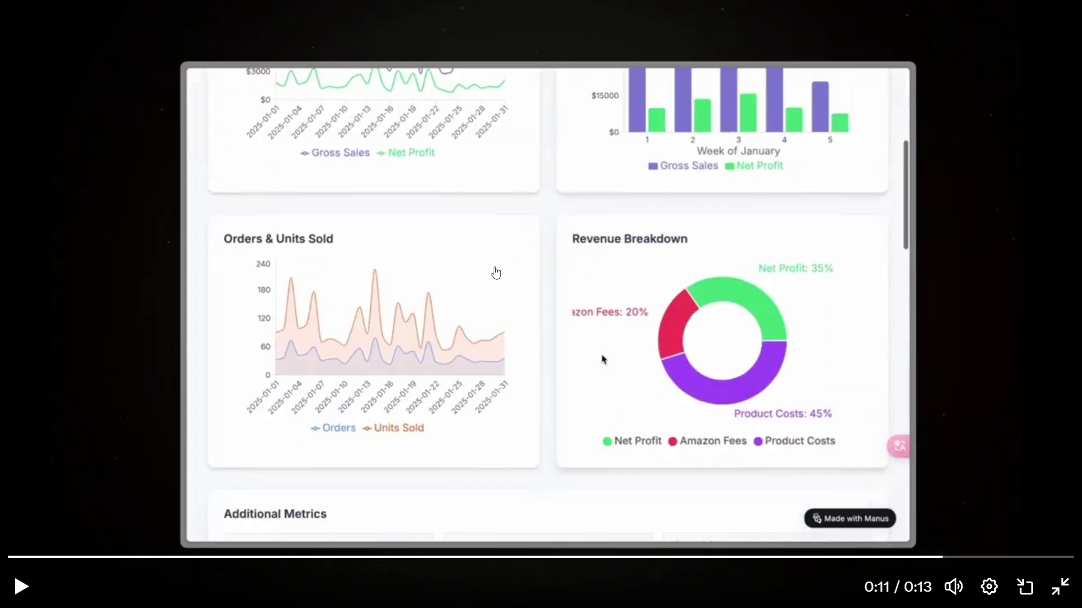
left_click(993, 558)
left_click(1032, 558)
left_click(1048, 559)
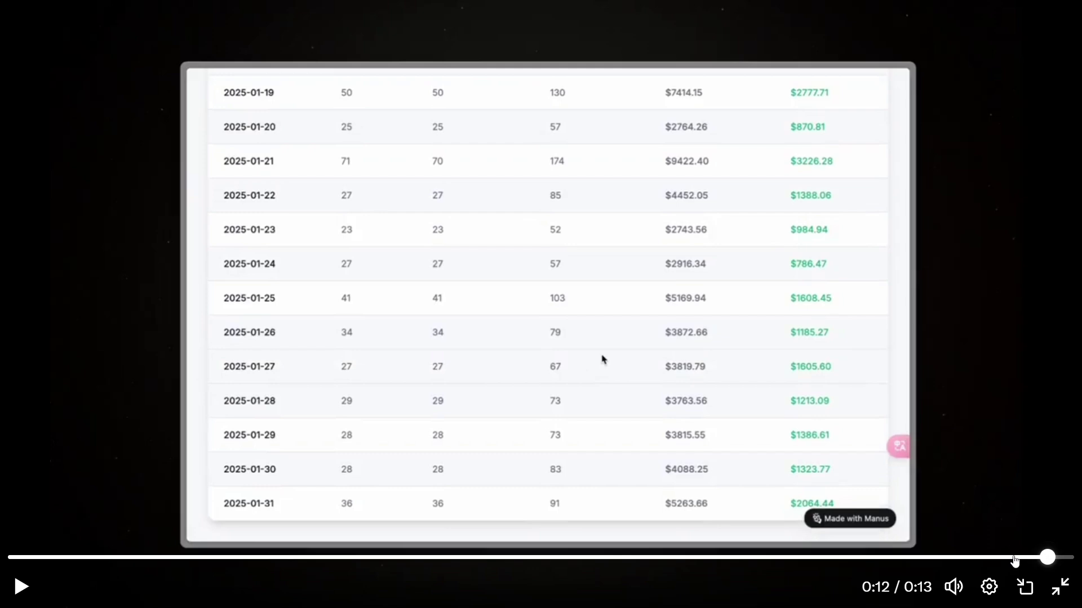
left_click(1061, 588)
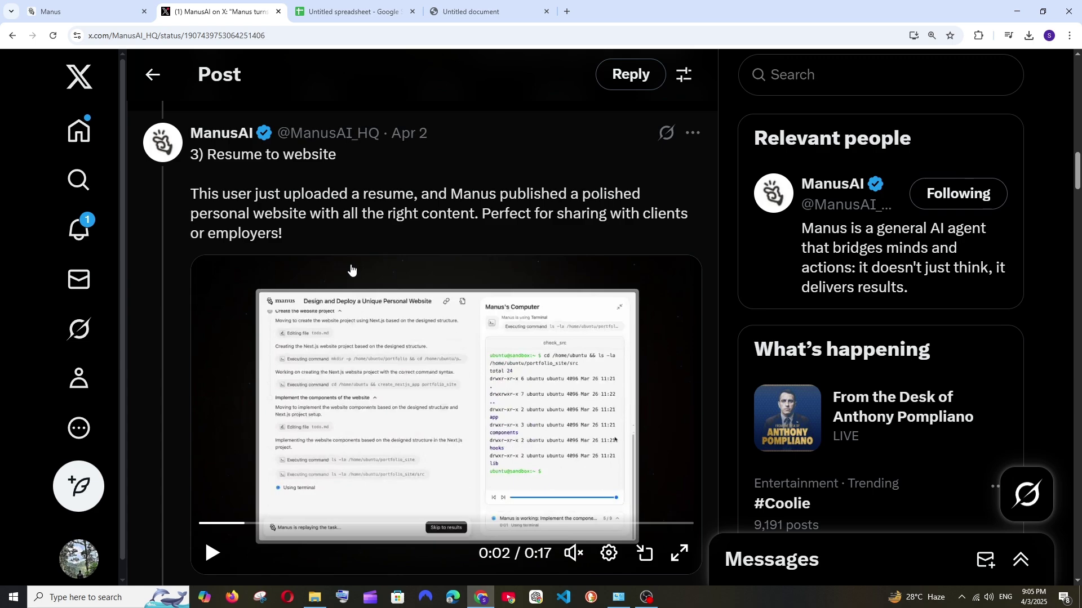
Watch the resume-to-website demo full screen from the hero through Education and Technical Skills to the contact section
left_click(679, 553)
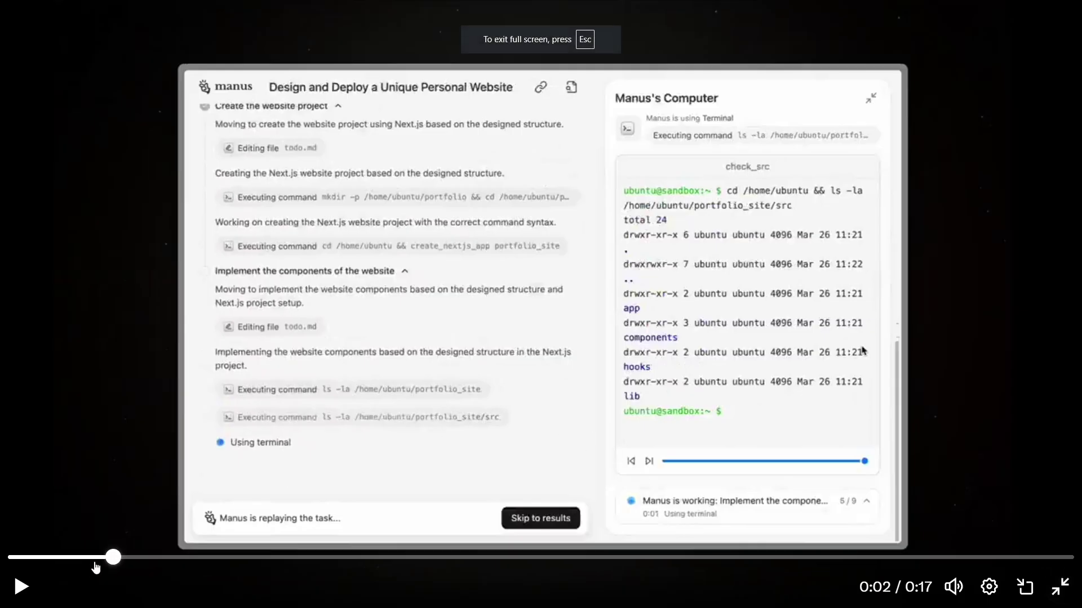
left_click(17, 557)
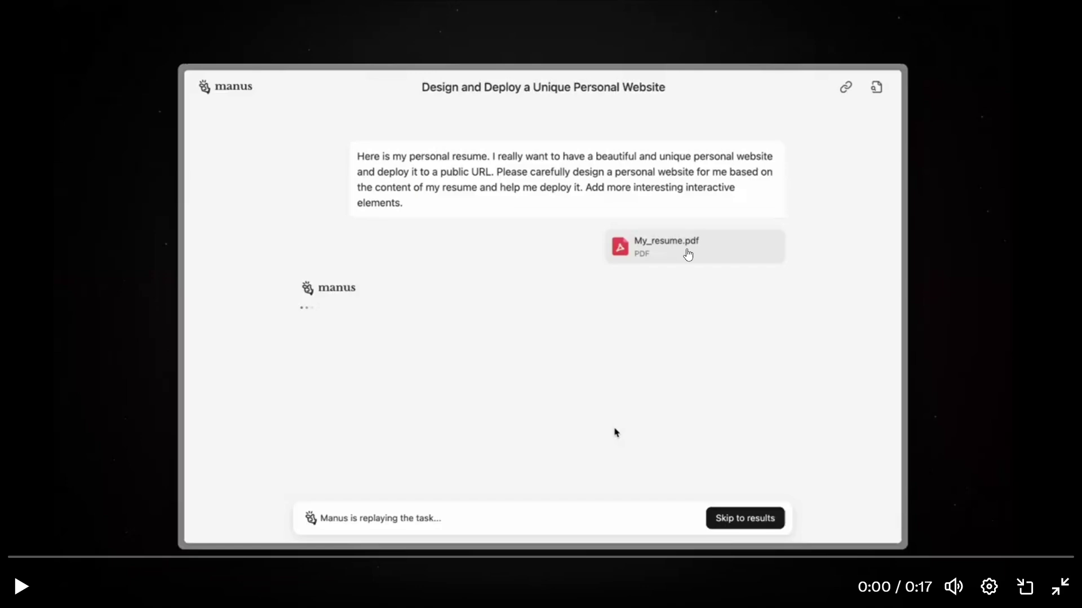
left_click(851, 558)
left_click_drag(855, 561, 719, 572)
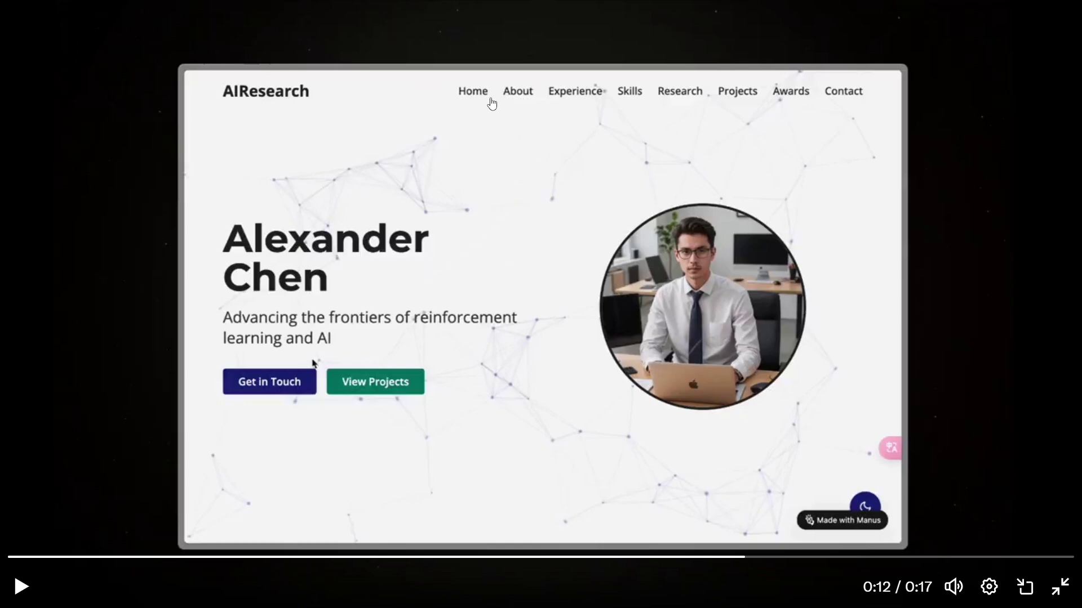
left_click(775, 558)
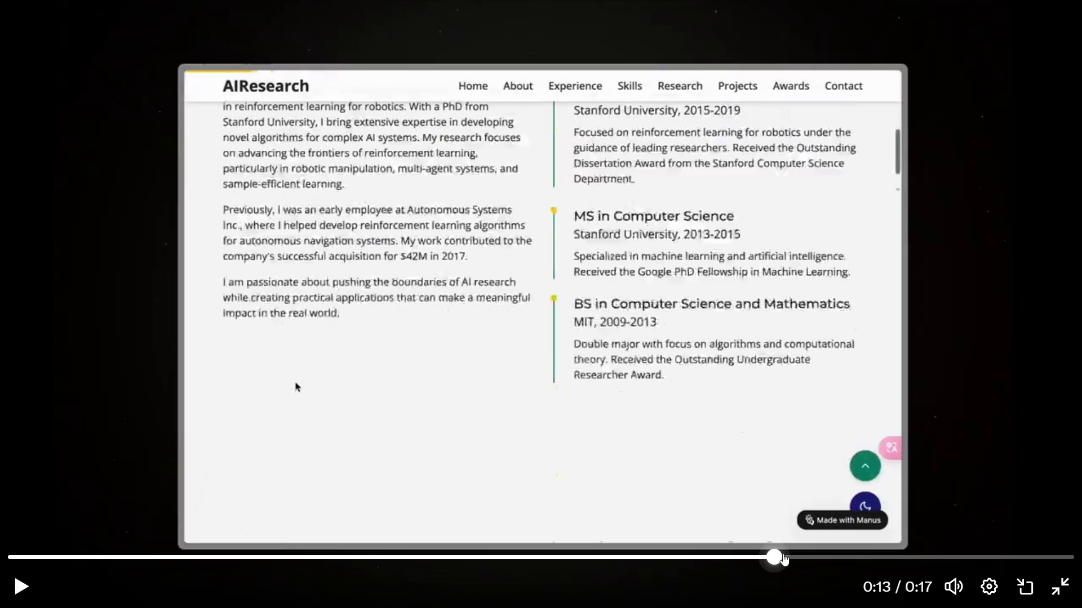
left_click_drag(787, 559, 862, 559)
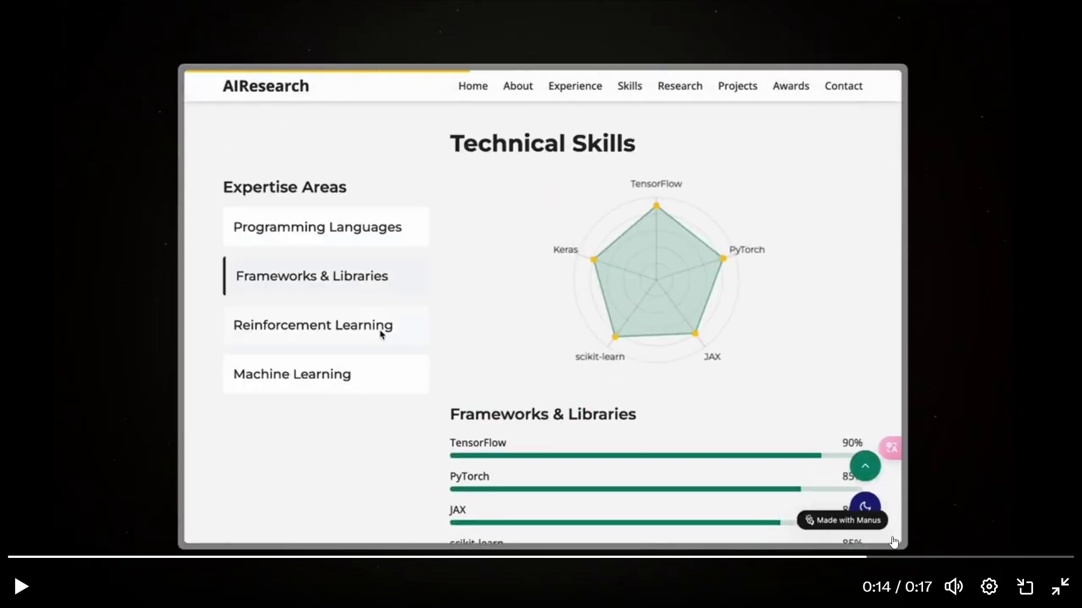
left_click_drag(894, 546, 1063, 559)
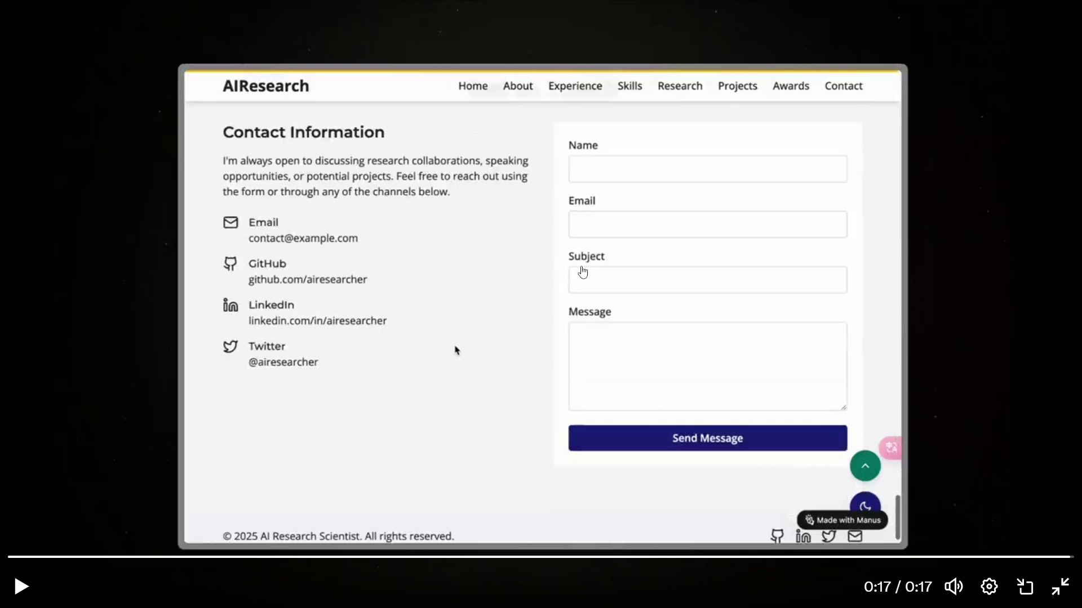
Leave full screen, switch to Manus and zoom its page in, then go to the resume PDF tab
left_click(1062, 591)
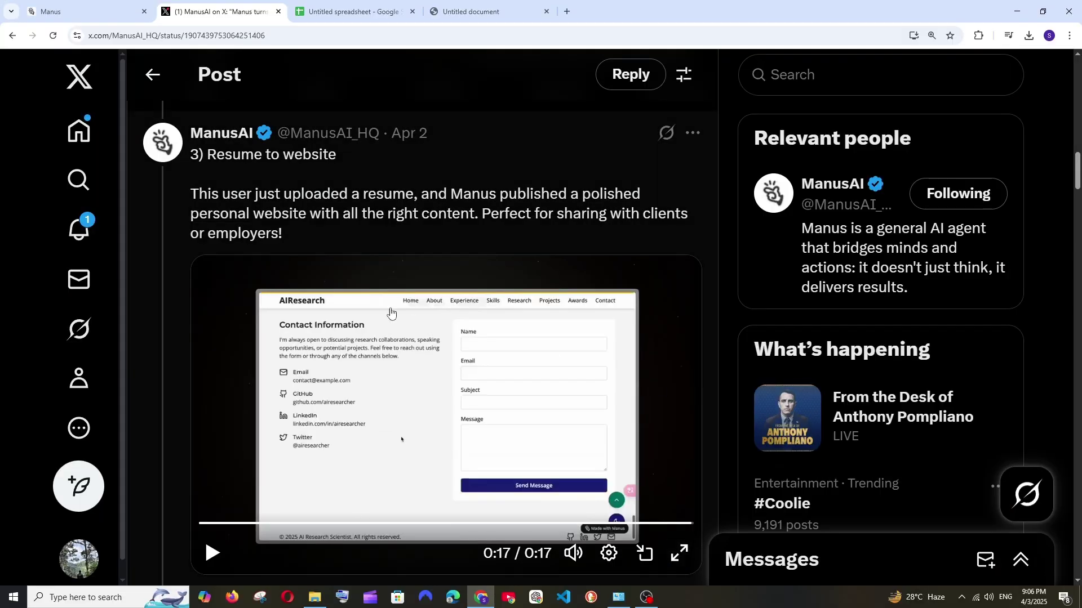
left_click(97, 7)
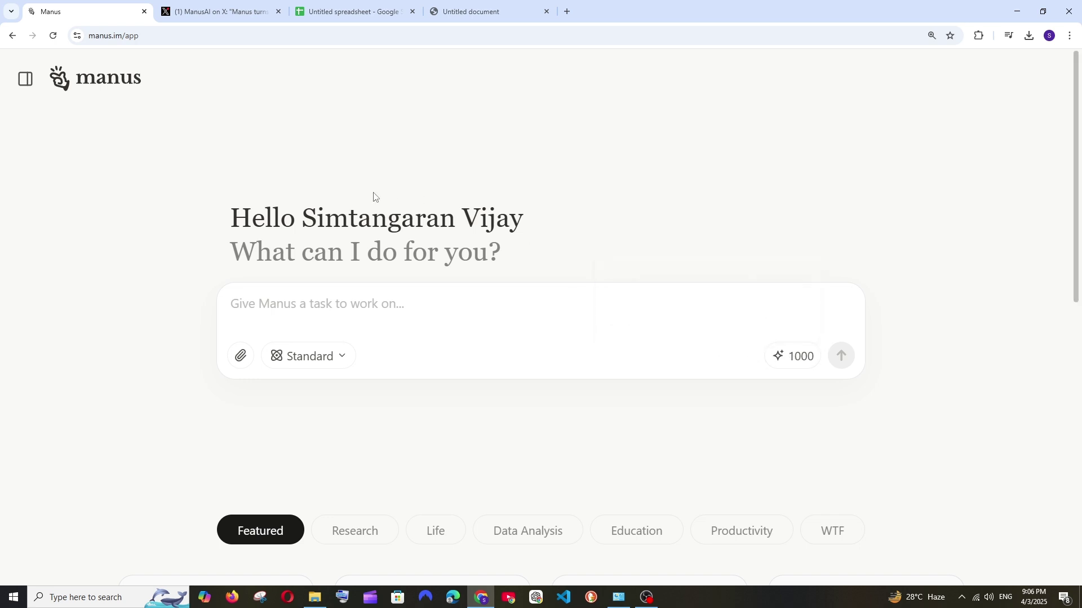
key("ctrl+plus")
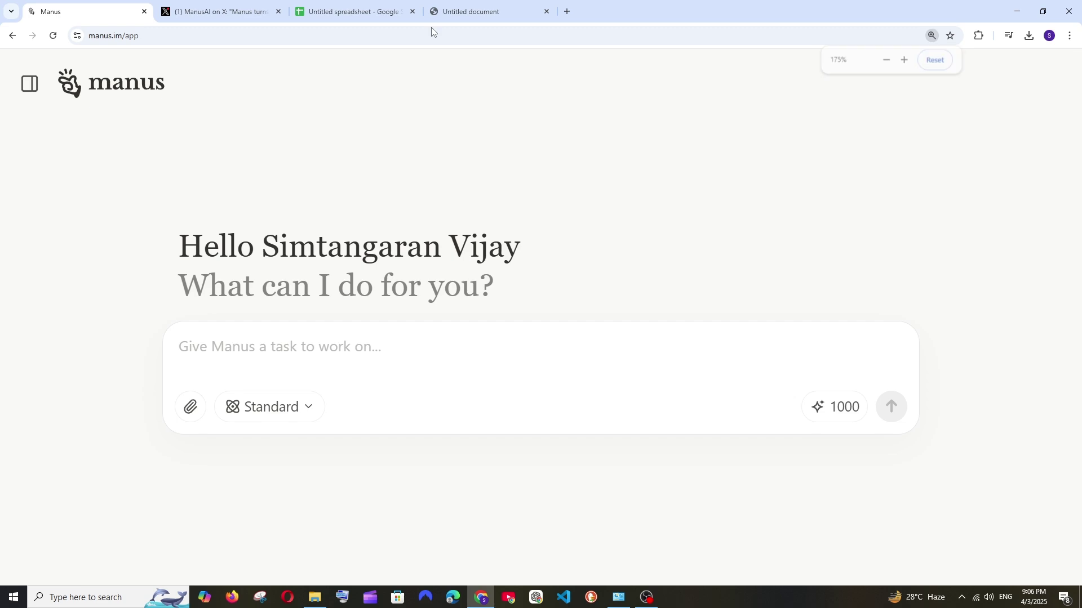
key("ctrl+shift+Tab")
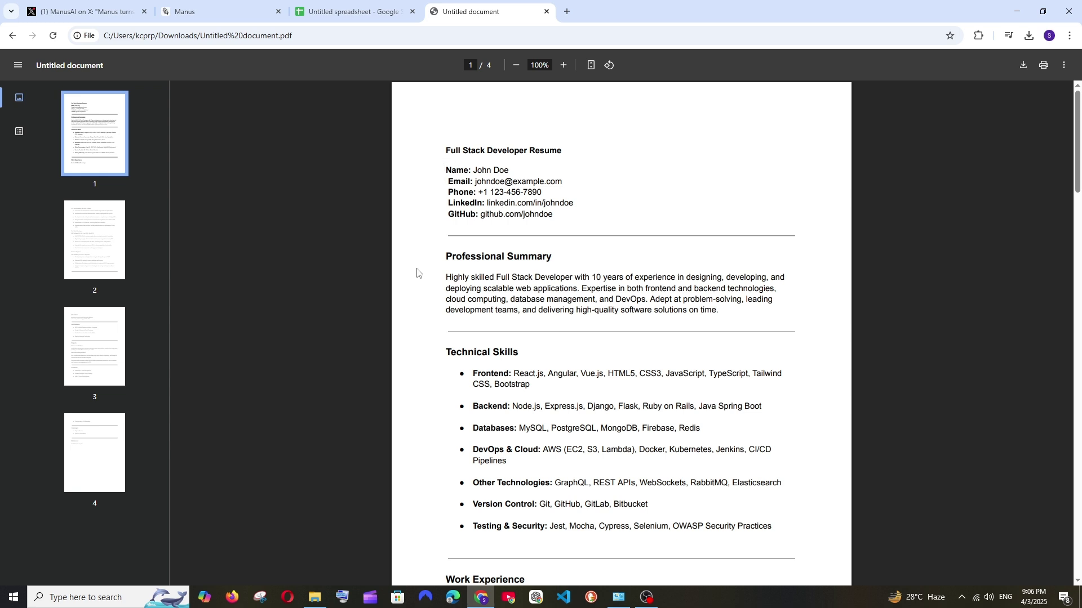
Read through the four-page Full Stack Developer resume PDF, then return to the Manus tab
scroll(441, 292, "down", 1)
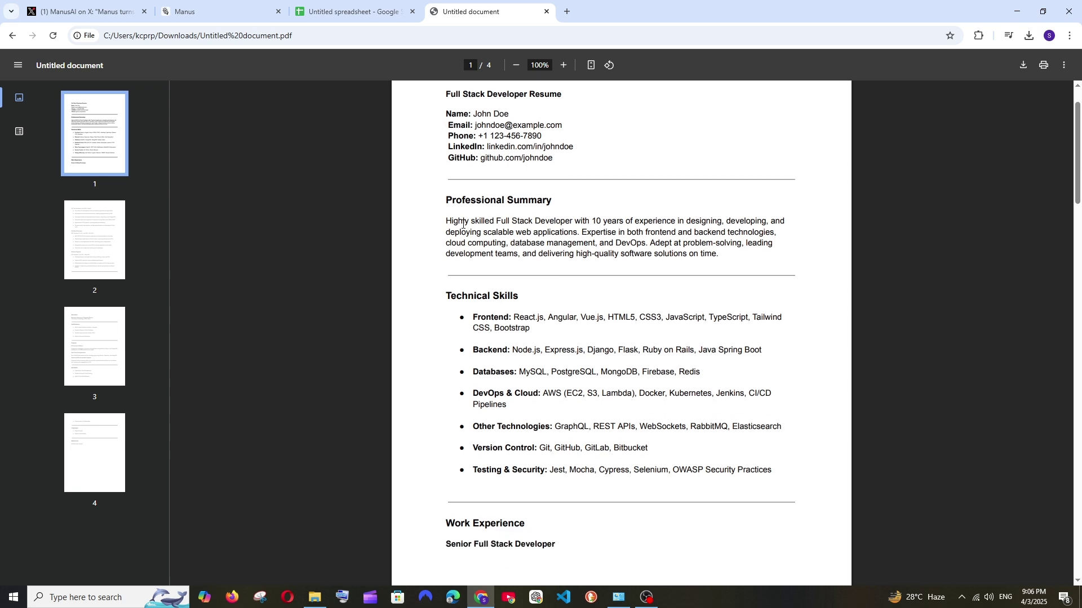
scroll(529, 243, "down", 20)
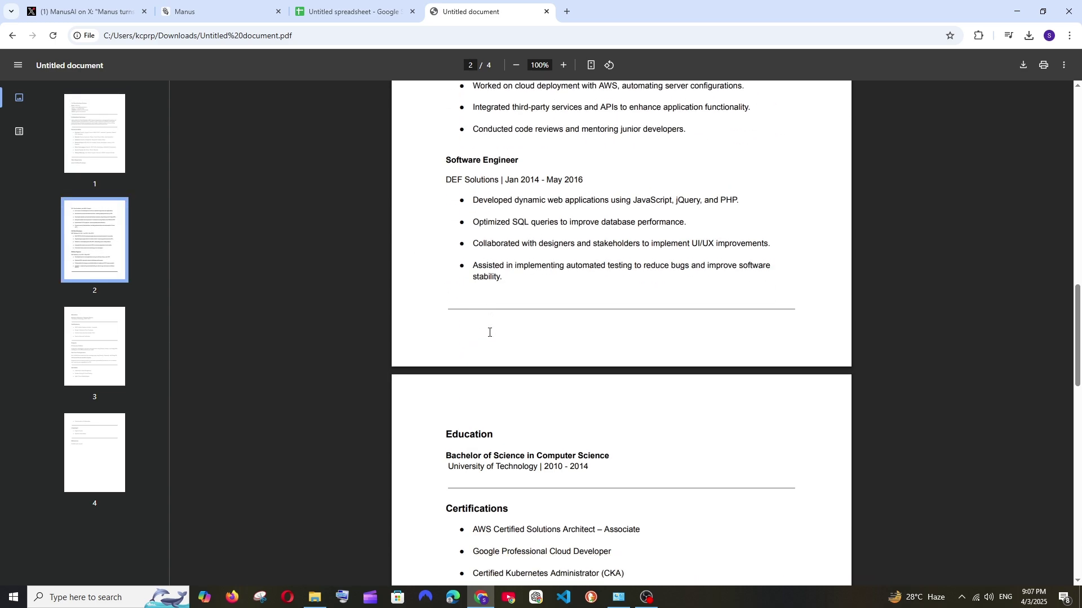
scroll(489, 332, "down", 16)
scroll(488, 330, "up", 12)
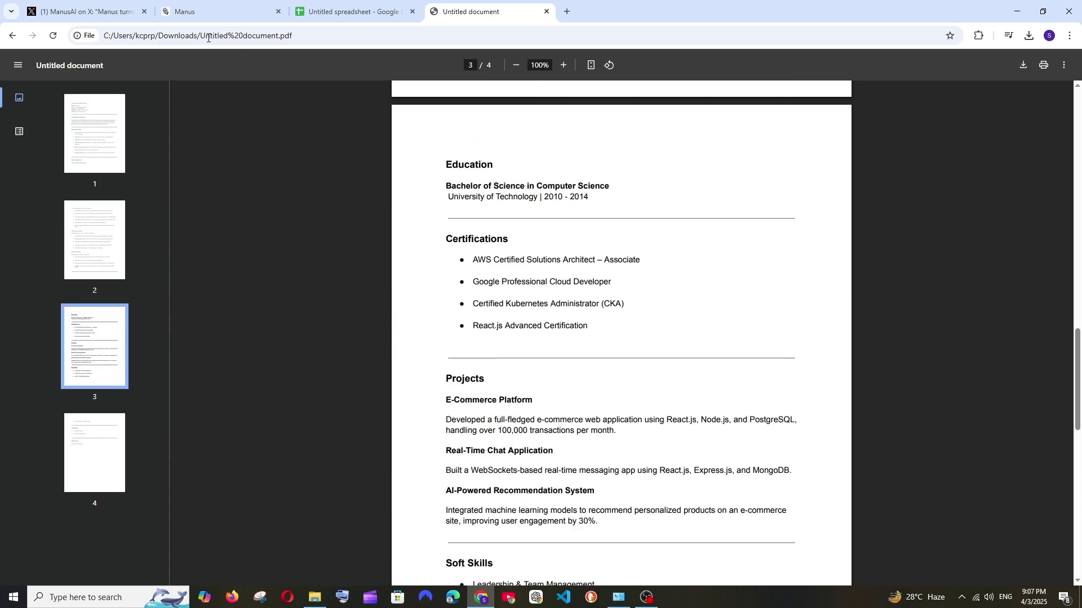
left_click(186, 11)
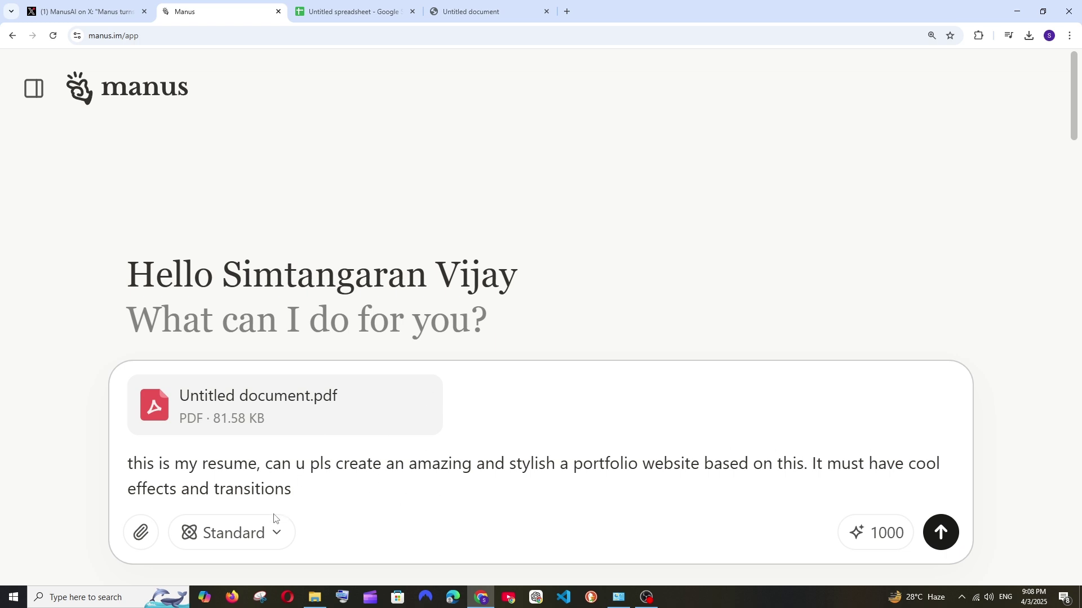
Send the portfolio request at Standard effort after High-effort prompts a Pro upgrade offer
left_click(241, 533)
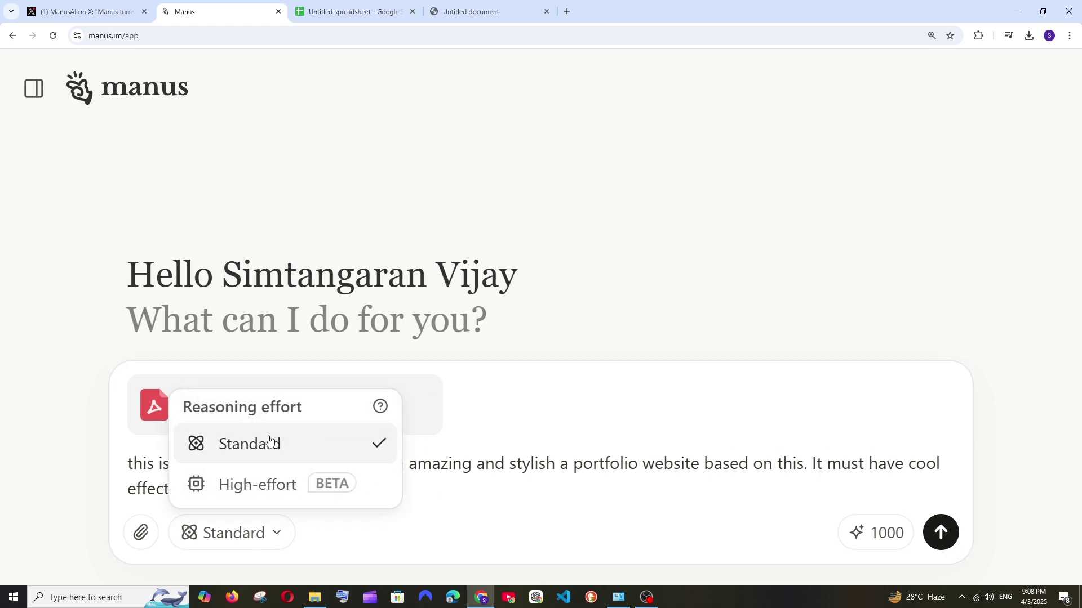
left_click(296, 490)
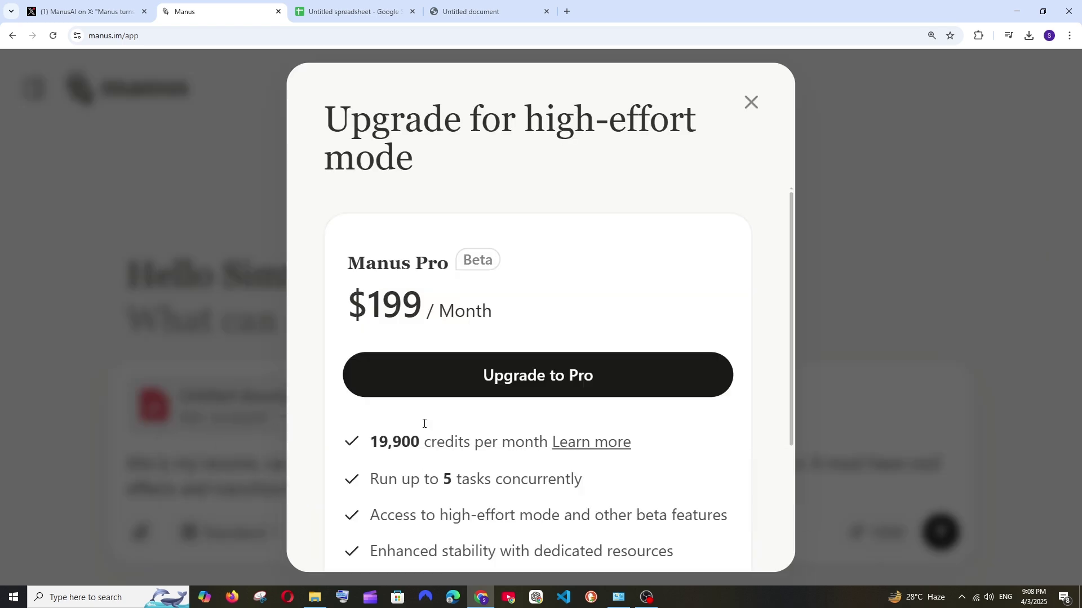
left_click(751, 102)
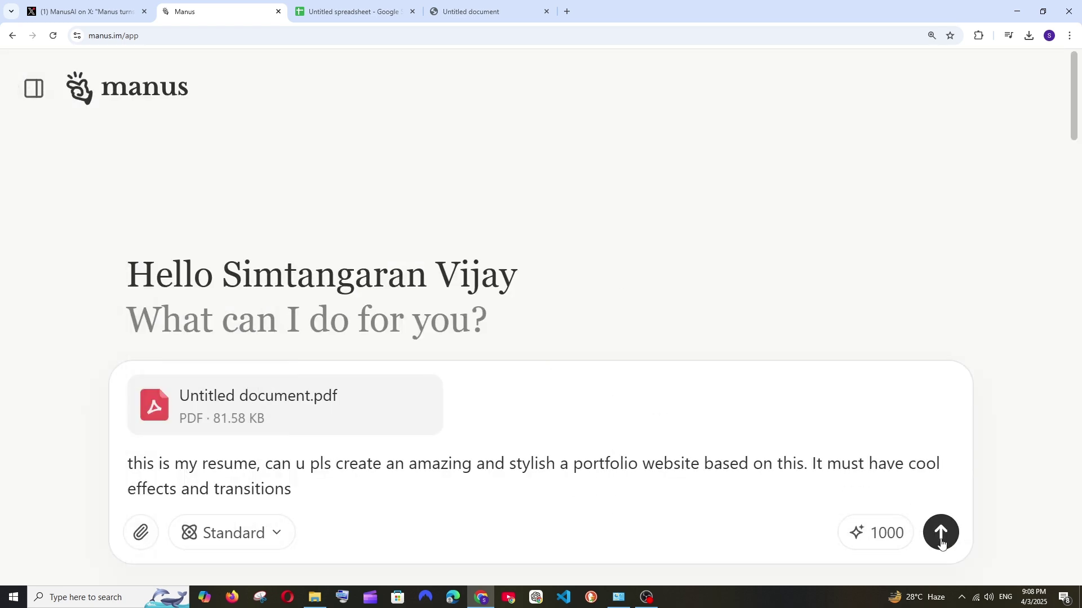
left_click(941, 534)
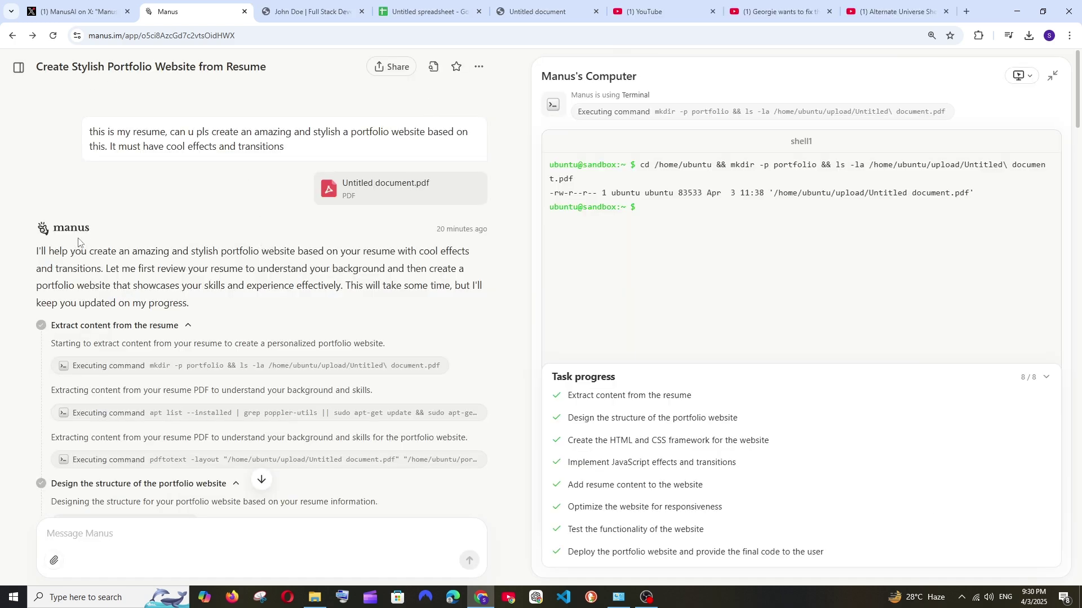
Scroll the task chat down to the 'Great news!' message with the live John Doe portfolio link
scroll(209, 278, "down", 1)
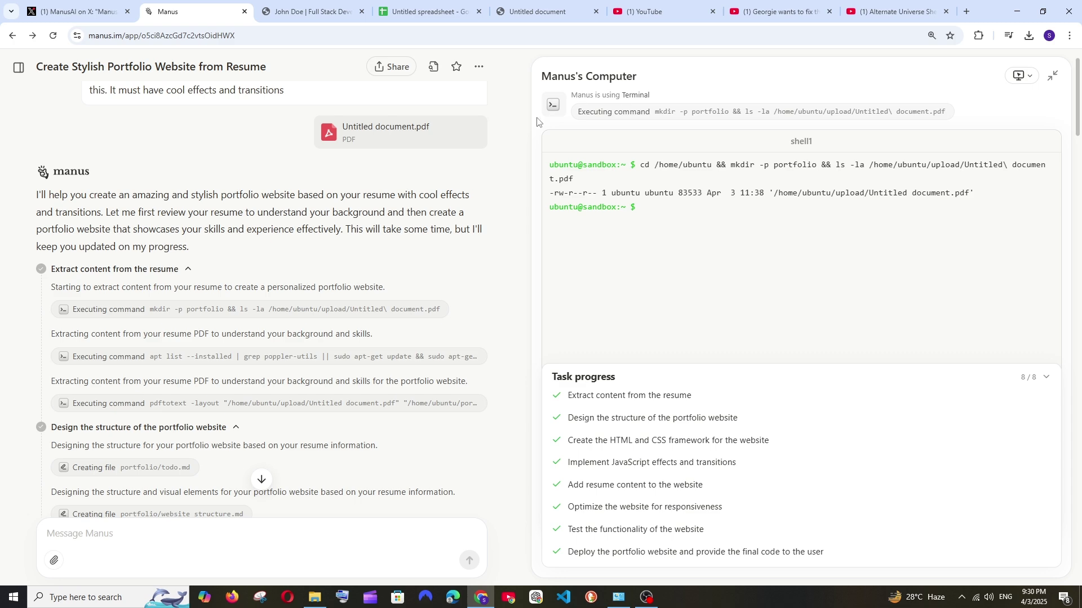
scroll(259, 269, "down", 1)
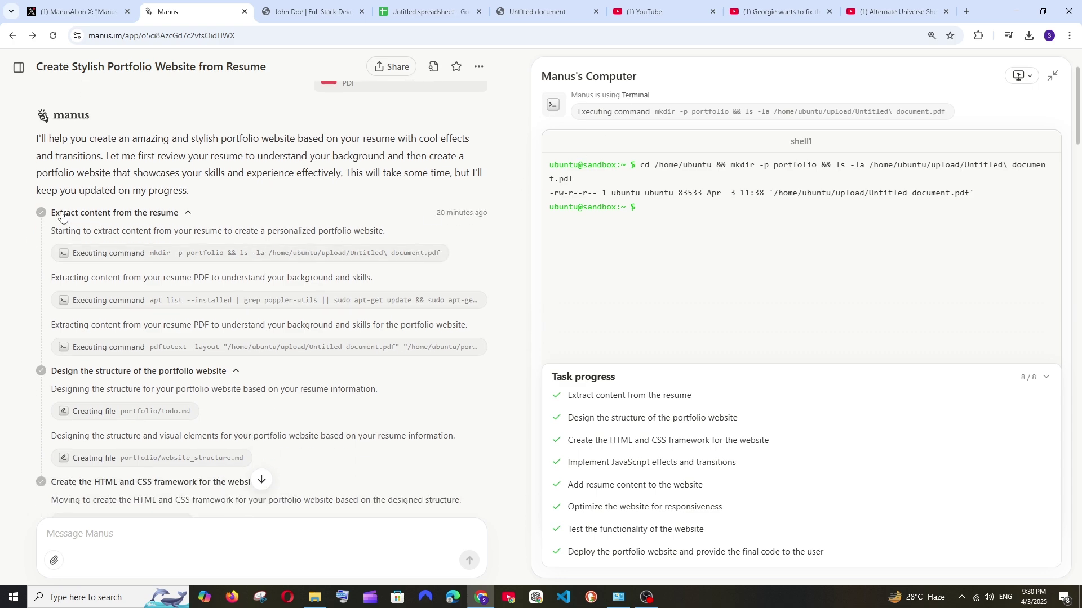
scroll(192, 243, "down", 2)
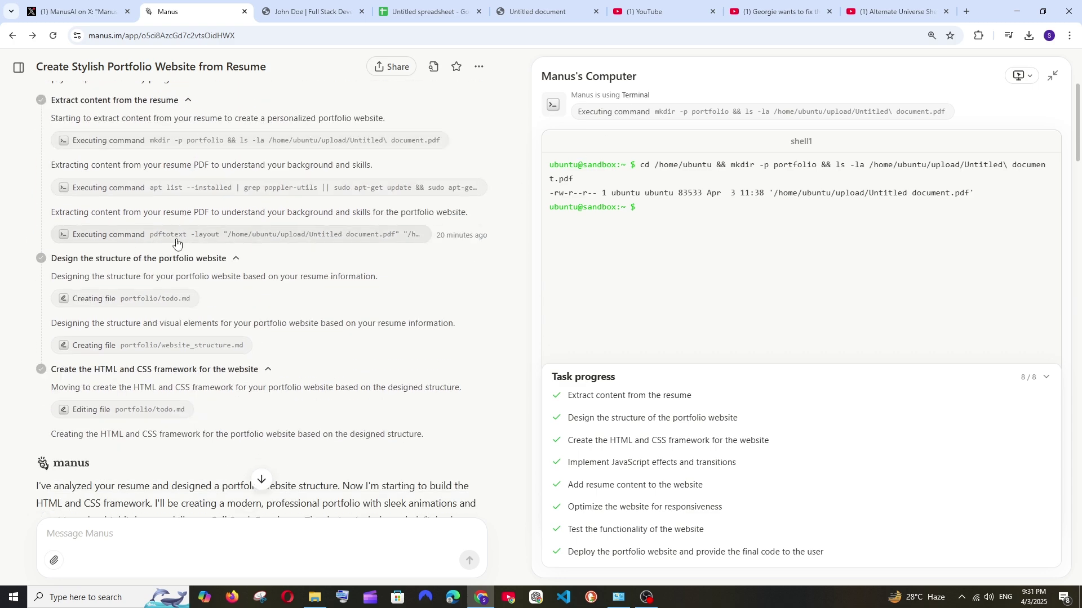
scroll(182, 254, "up", 1)
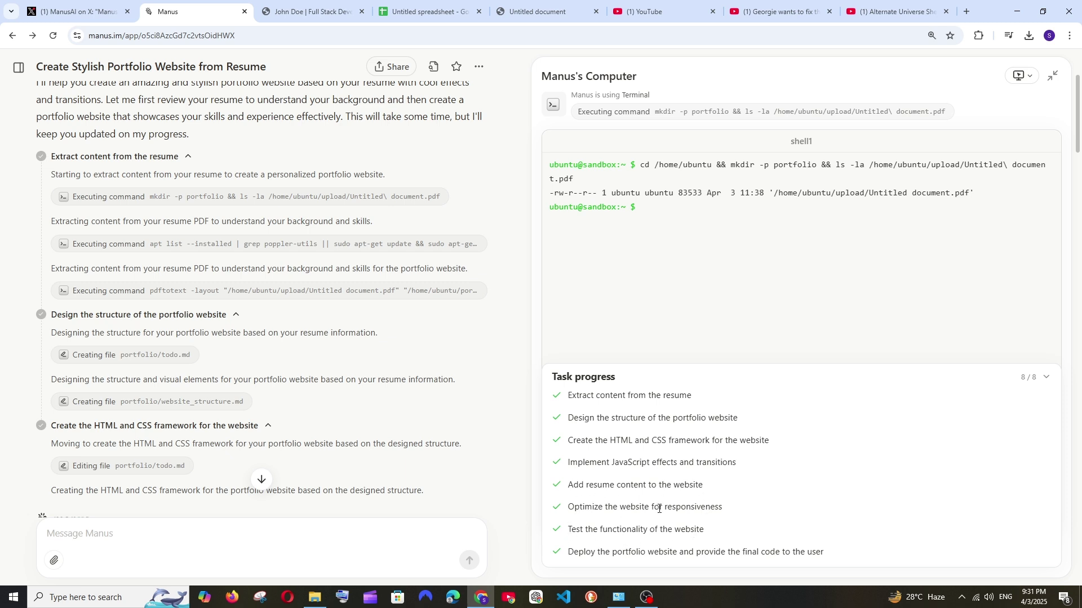
scroll(269, 226, "down", 4)
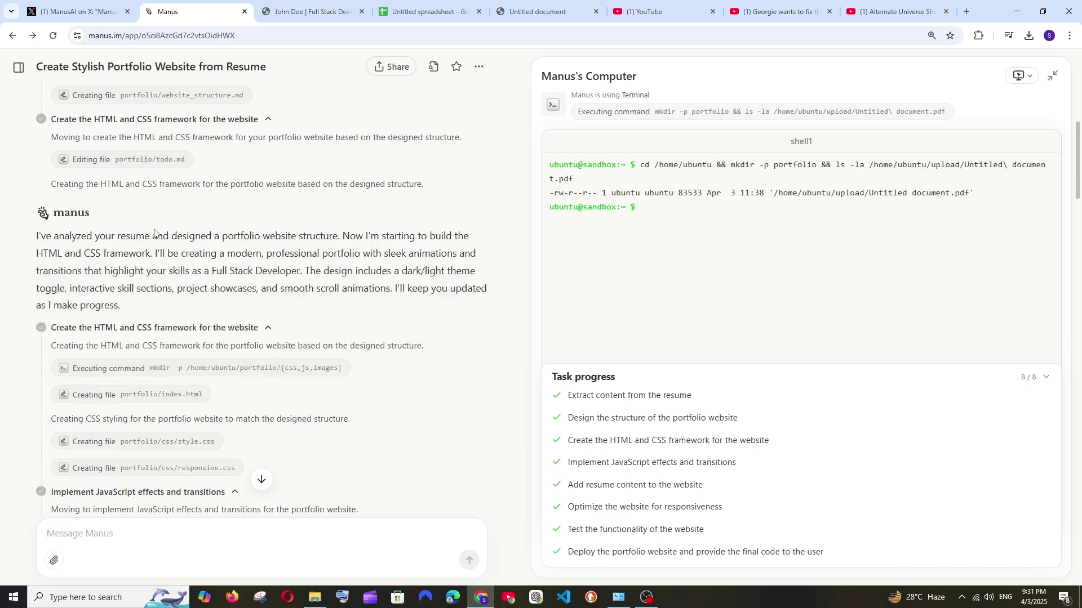
scroll(154, 228, "down", 15)
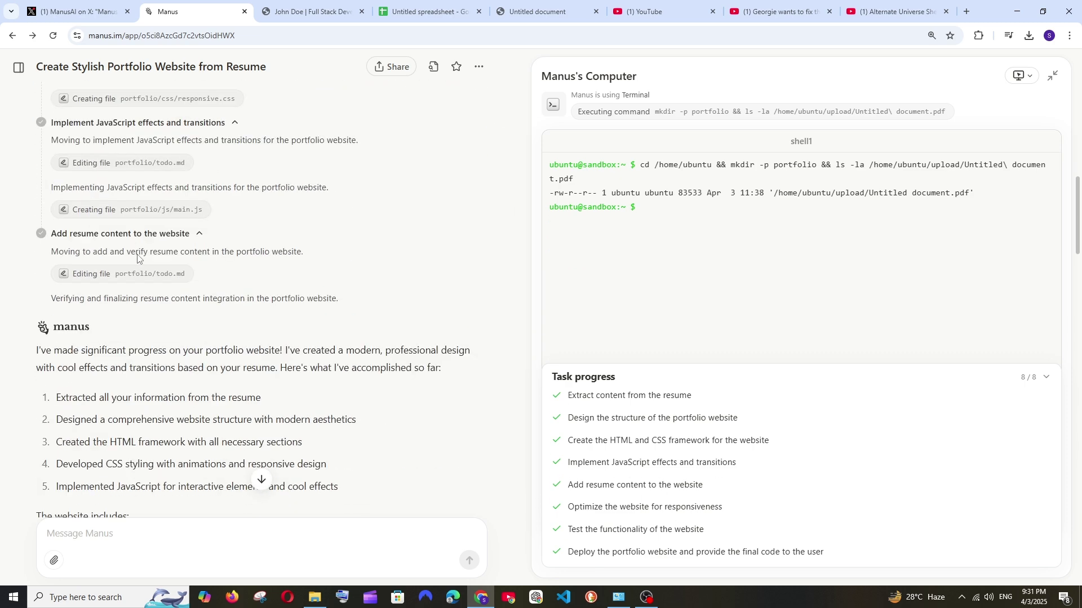
scroll(143, 257, "down", 12)
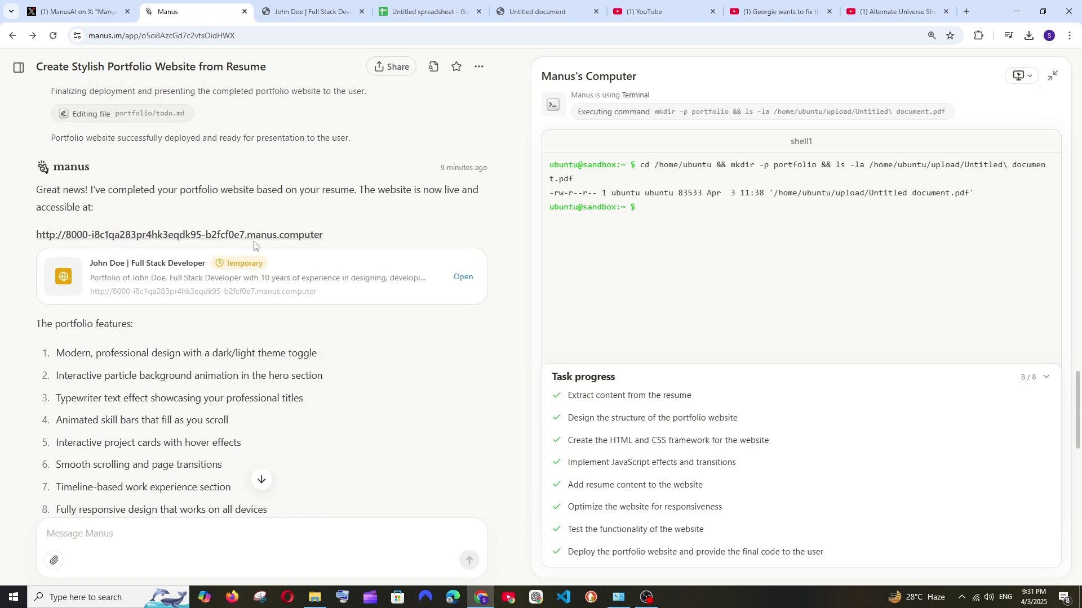
mouse_move(249, 269)
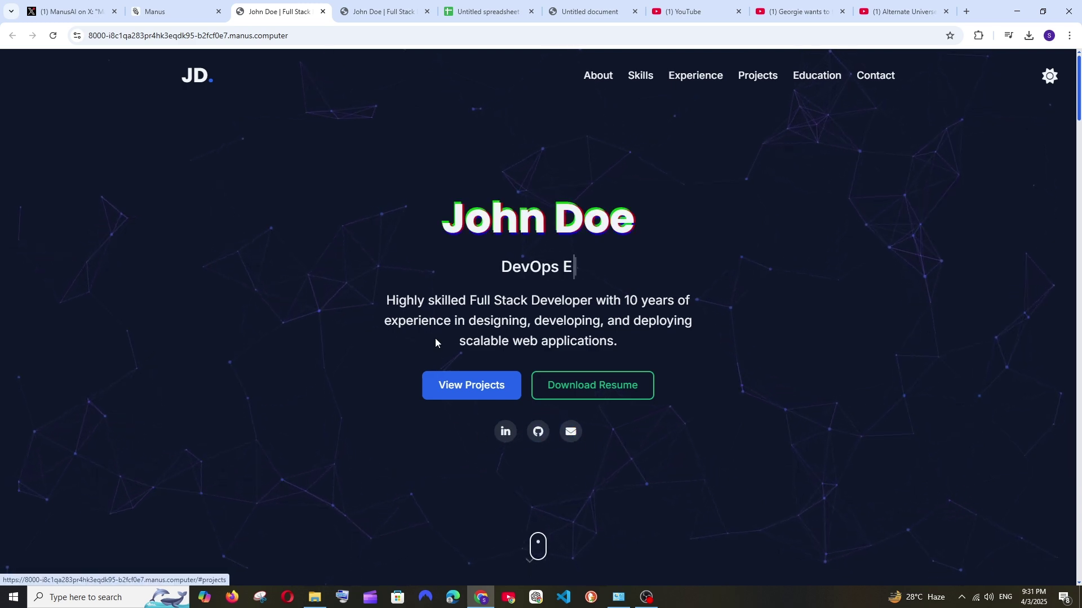
Scroll through the dark John Doe portfolio's sections down to its projects
scroll(435, 338, "down", 5)
scroll(435, 342, "down", 4)
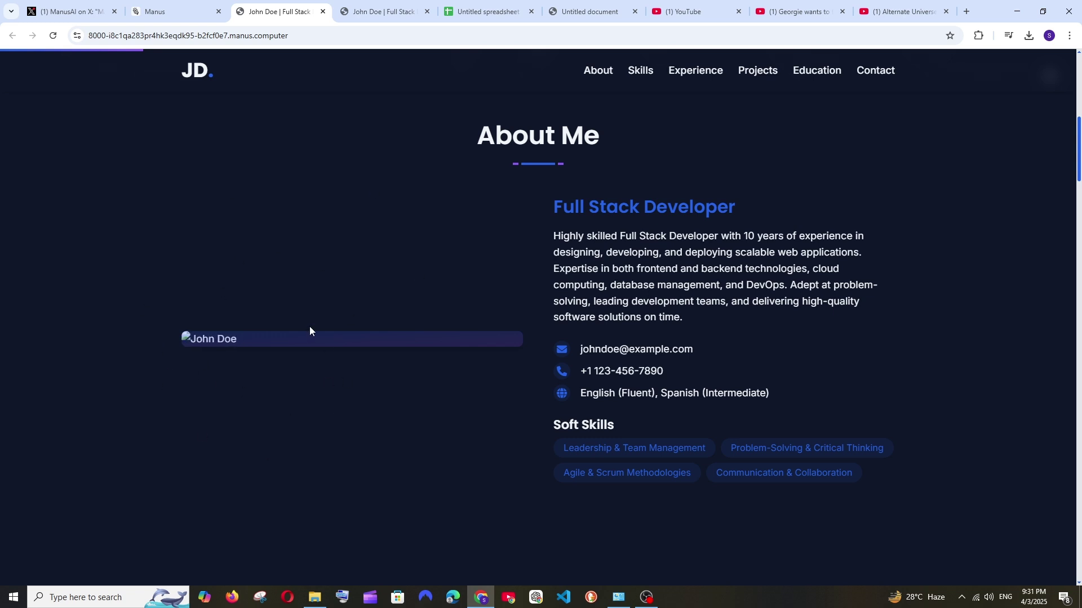
scroll(311, 328, "down", 4)
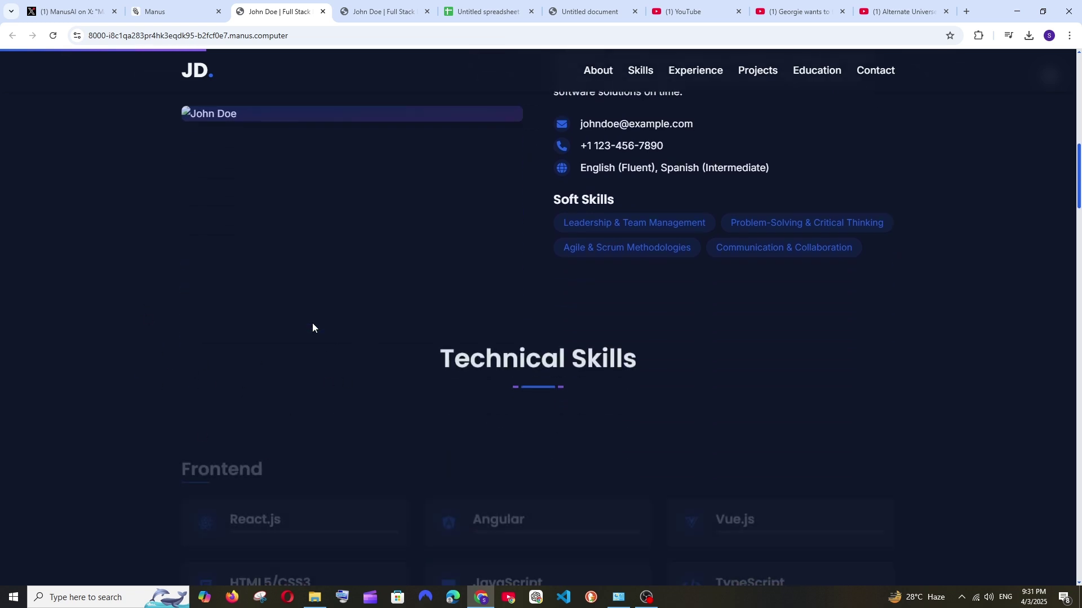
scroll(312, 326, "down", 4)
scroll(312, 326, "down", 2)
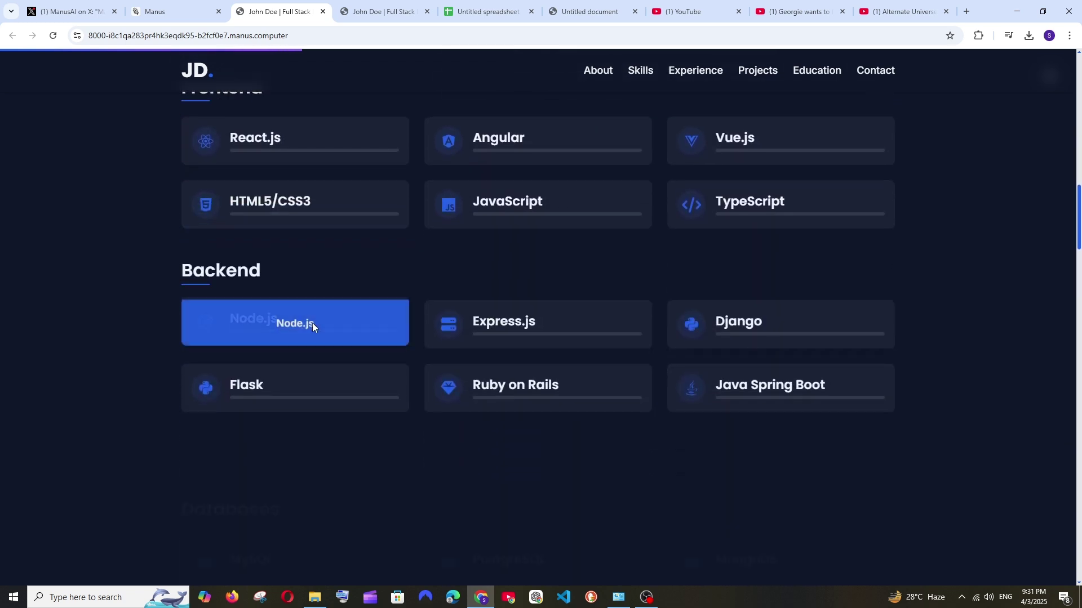
scroll(312, 324, "down", 6)
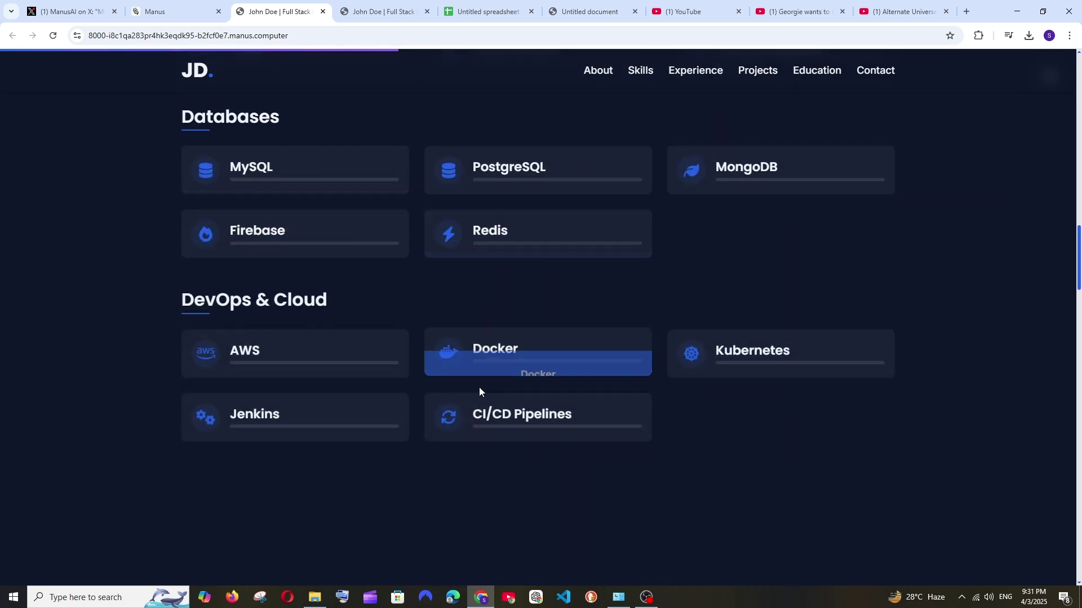
scroll(377, 360, "down", 4)
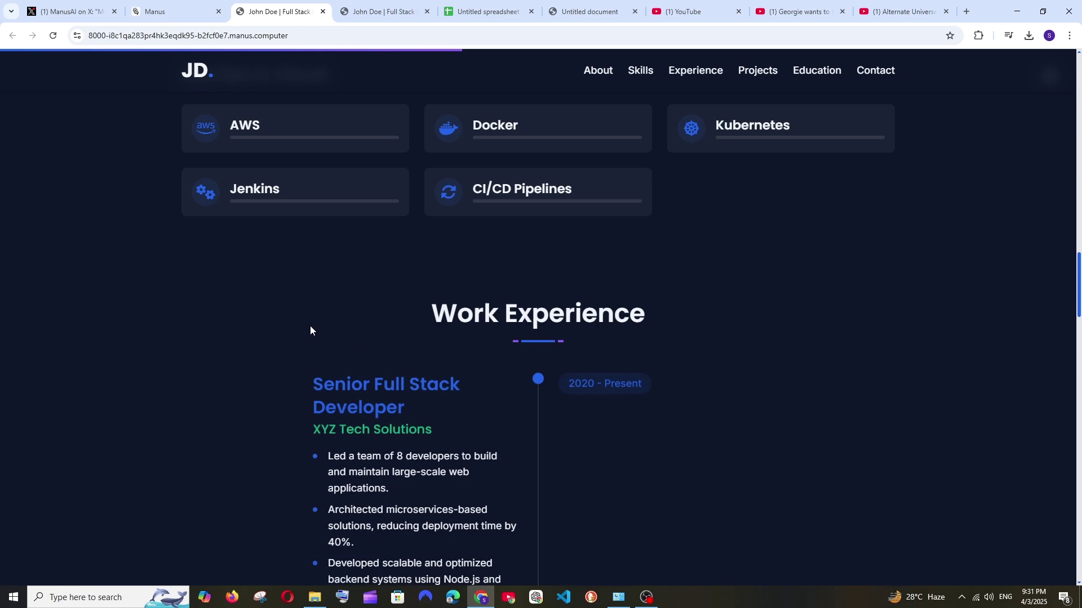
scroll(268, 319, "down", 7)
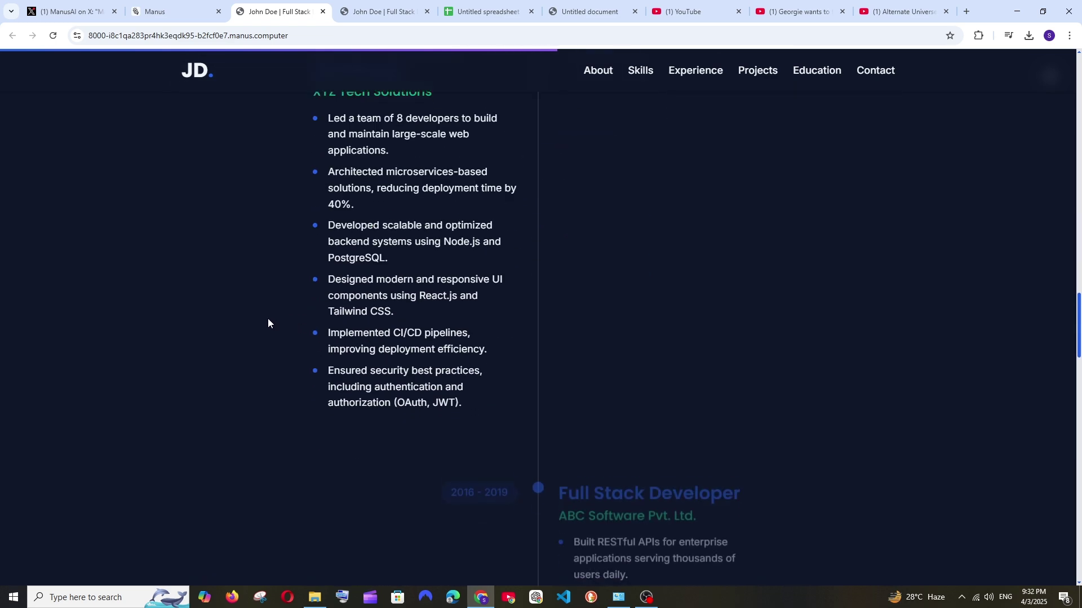
scroll(691, 161, "up", 4)
left_click(1069, 36)
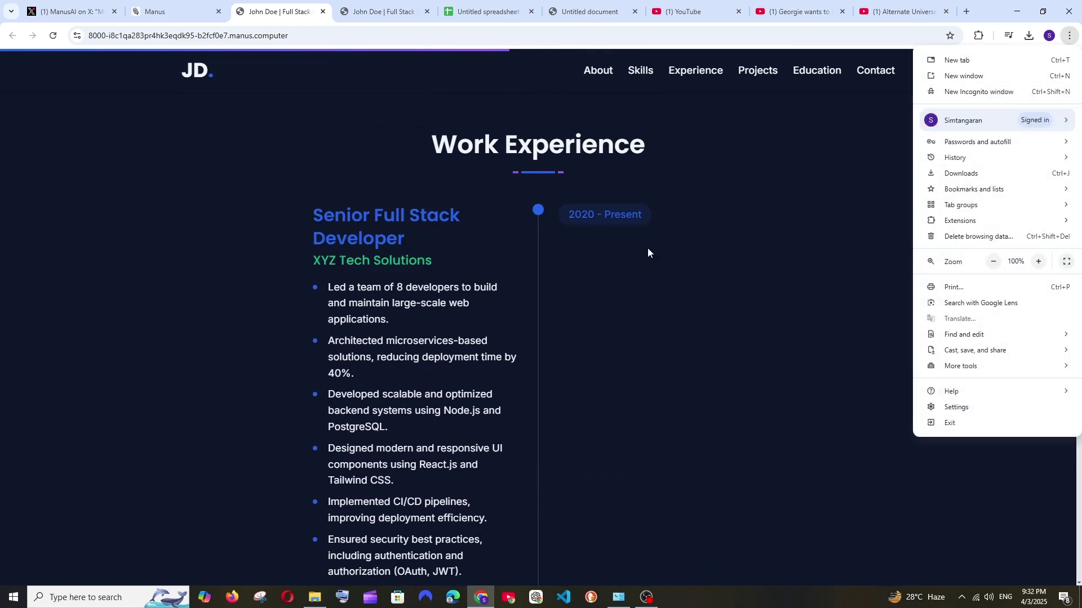
left_click(647, 248)
scroll(475, 355, "down", 15)
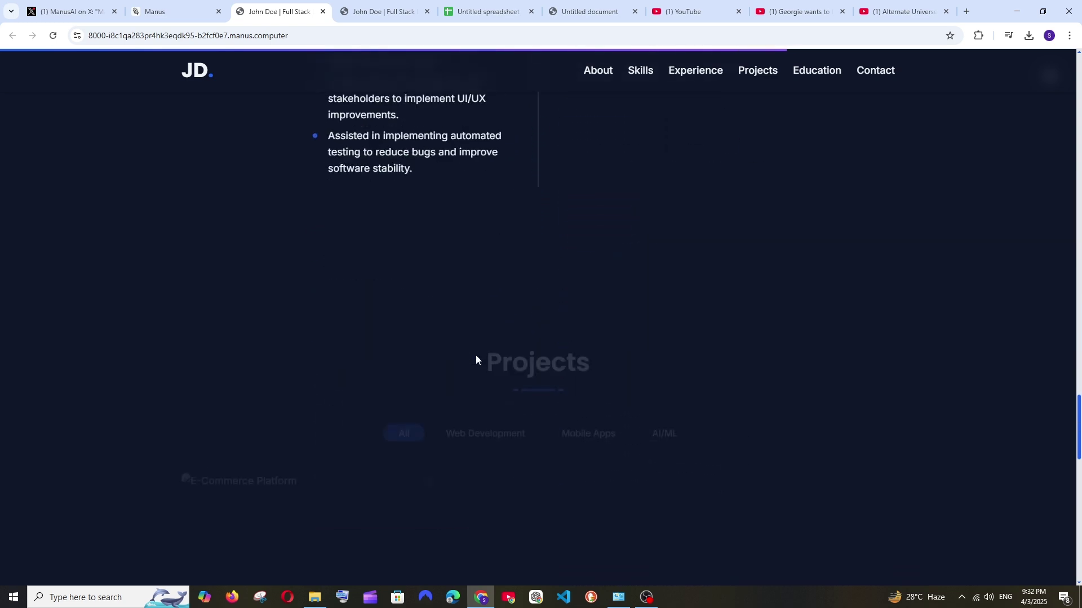
scroll(490, 338, "up", 14)
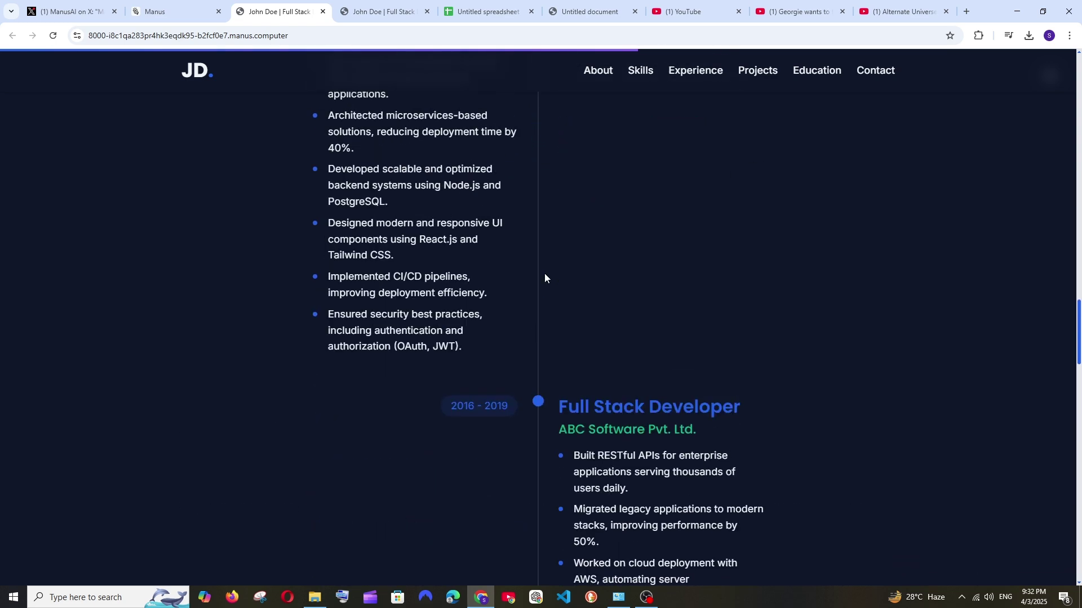
scroll(544, 273, "up", 8)
scroll(485, 313, "down", 5)
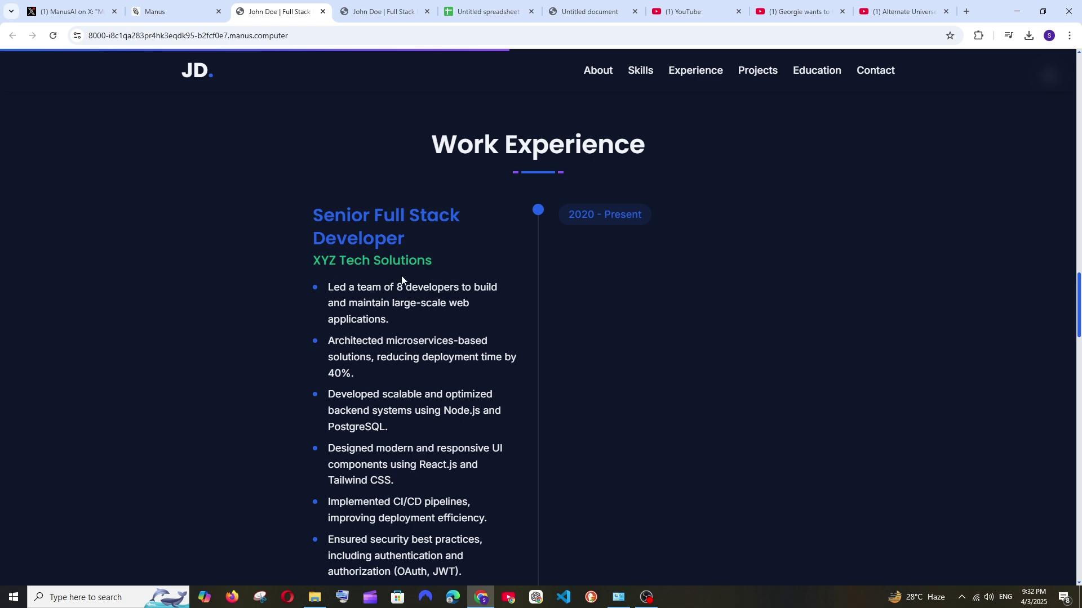
scroll(447, 278, "down", 12)
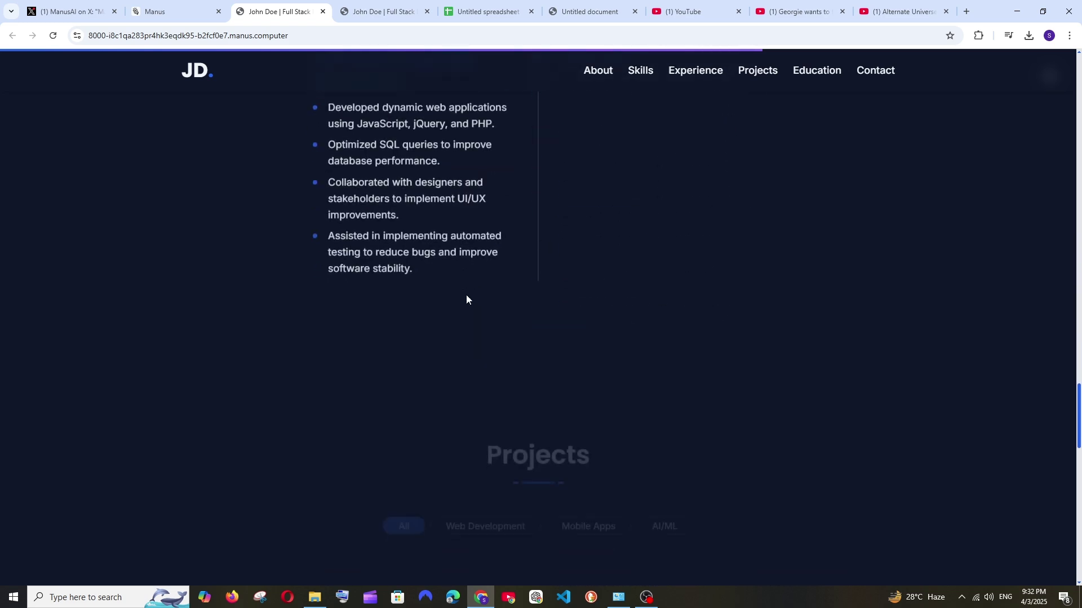
scroll(466, 297, "down", 4)
Filter the projects to Mobile Apps and scroll through the results
left_click(632, 221)
scroll(478, 298, "down", 8)
scroll(593, 295, "down", 5)
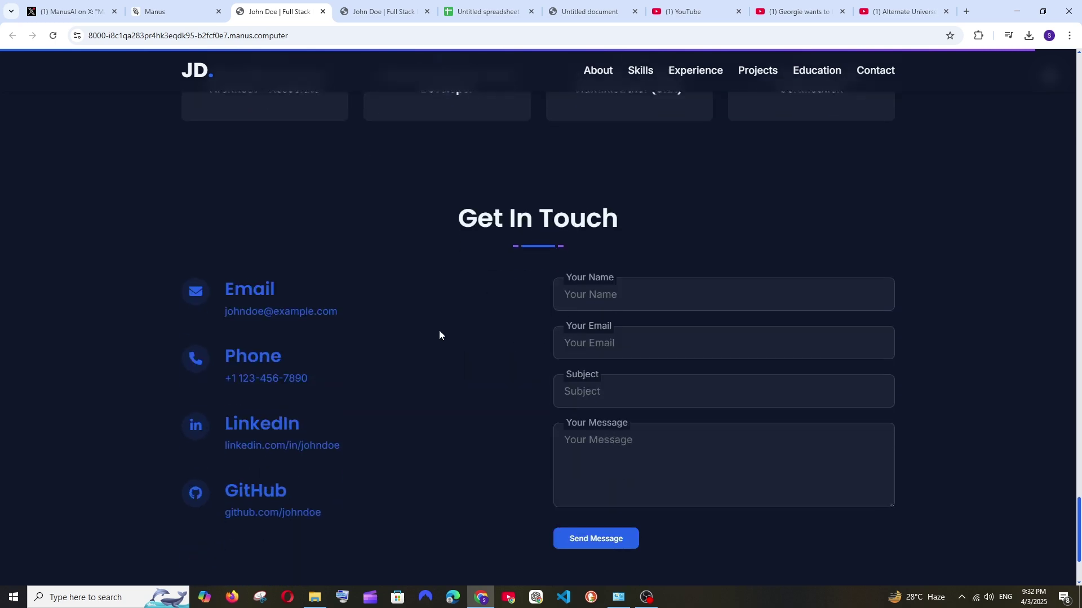
scroll(439, 335, "down", 3)
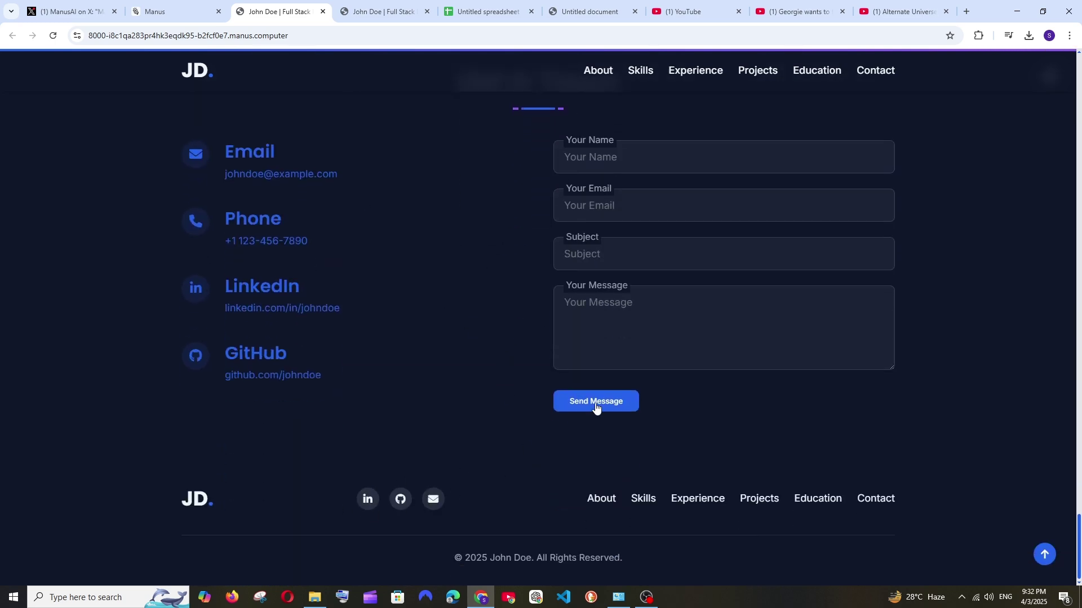
scroll(381, 256, "up", 1)
Use the nav links to jump to Work Experience, Projects, About Me, then Get In Touch
left_click(708, 80)
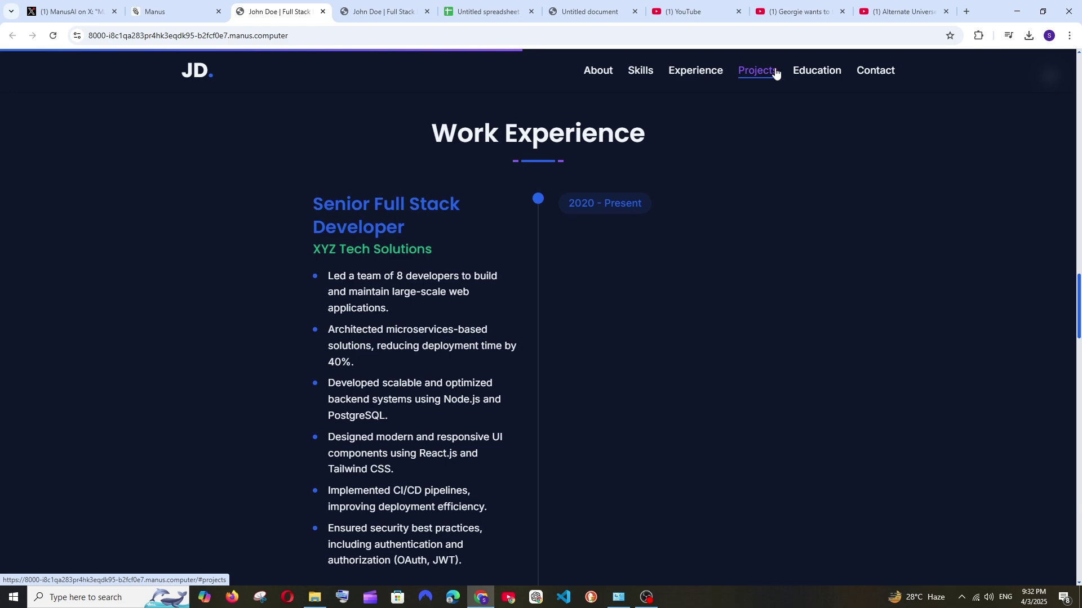
left_click(736, 70)
left_click(598, 70)
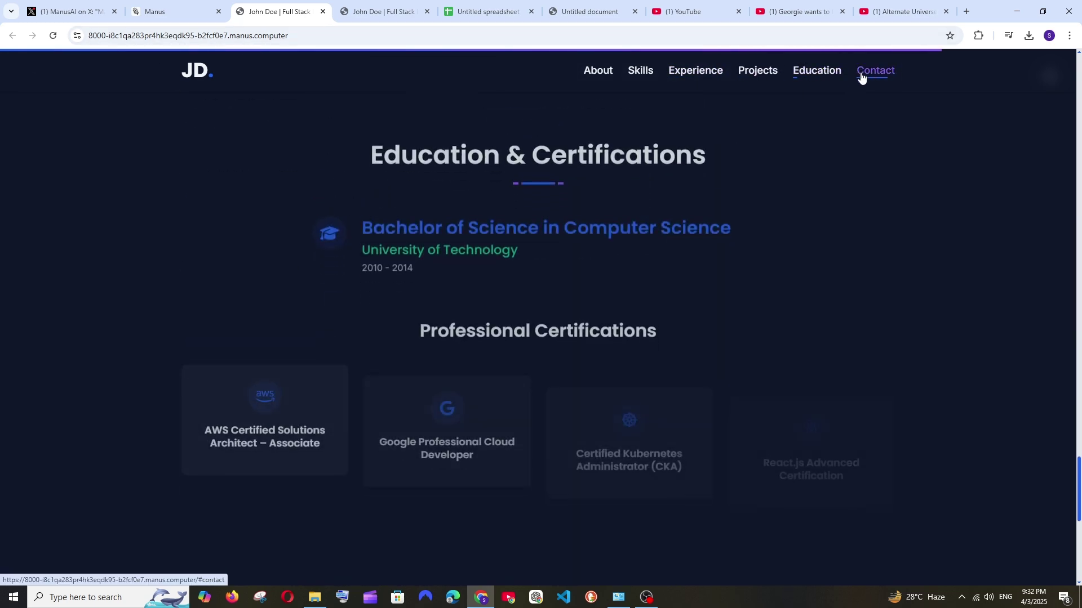
left_click(860, 74)
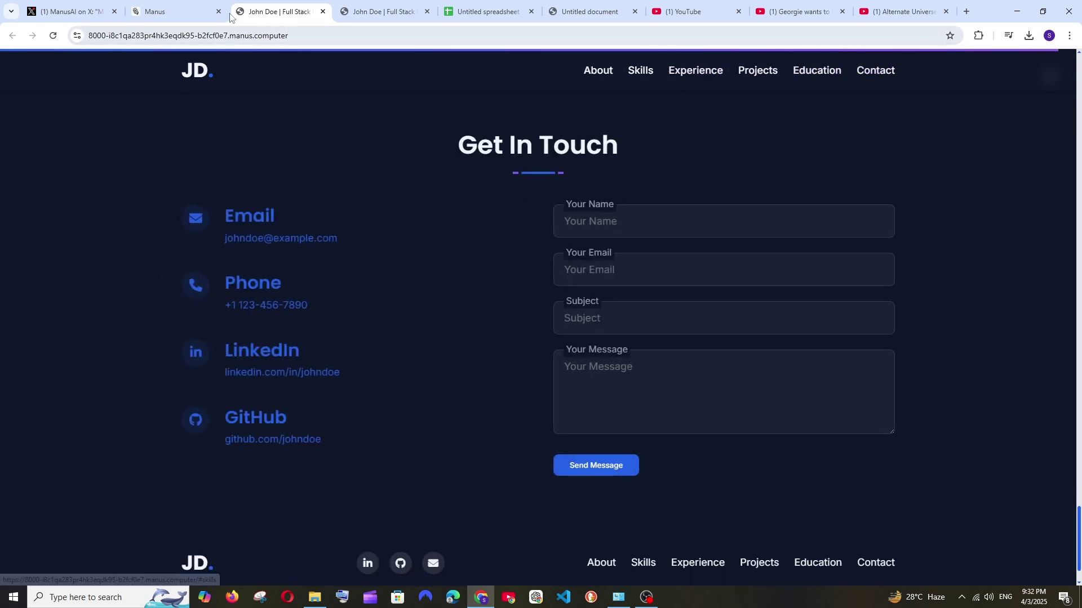
Back in the Manus chat, find the code-download reply and preview the 20.42 KB portfolio.zip
left_click(169, 11)
scroll(309, 292, "up", 20)
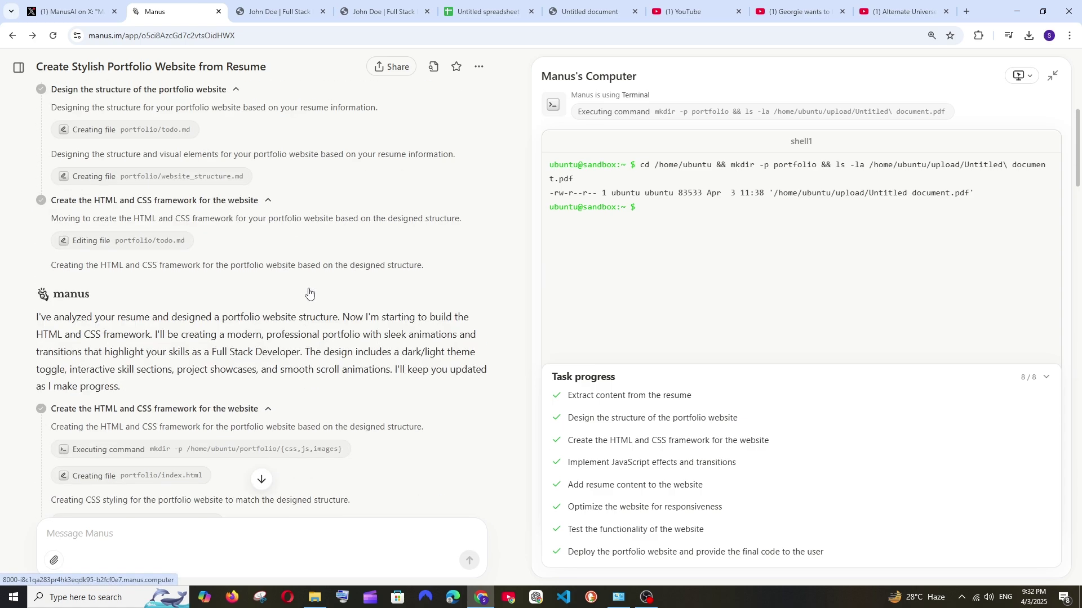
scroll(336, 344, "down", 5)
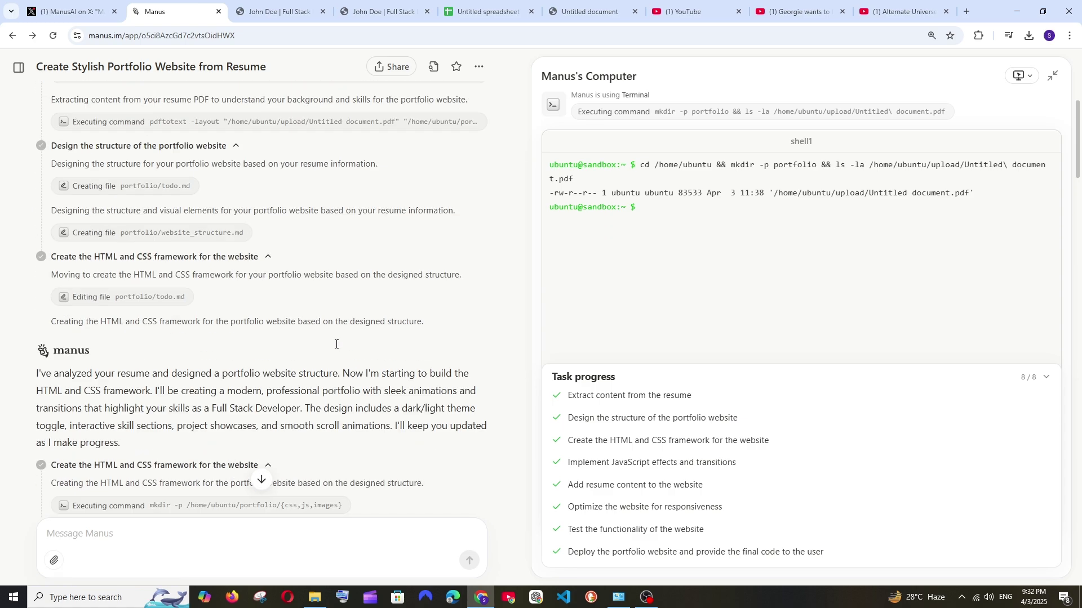
scroll(343, 337, "down", 20)
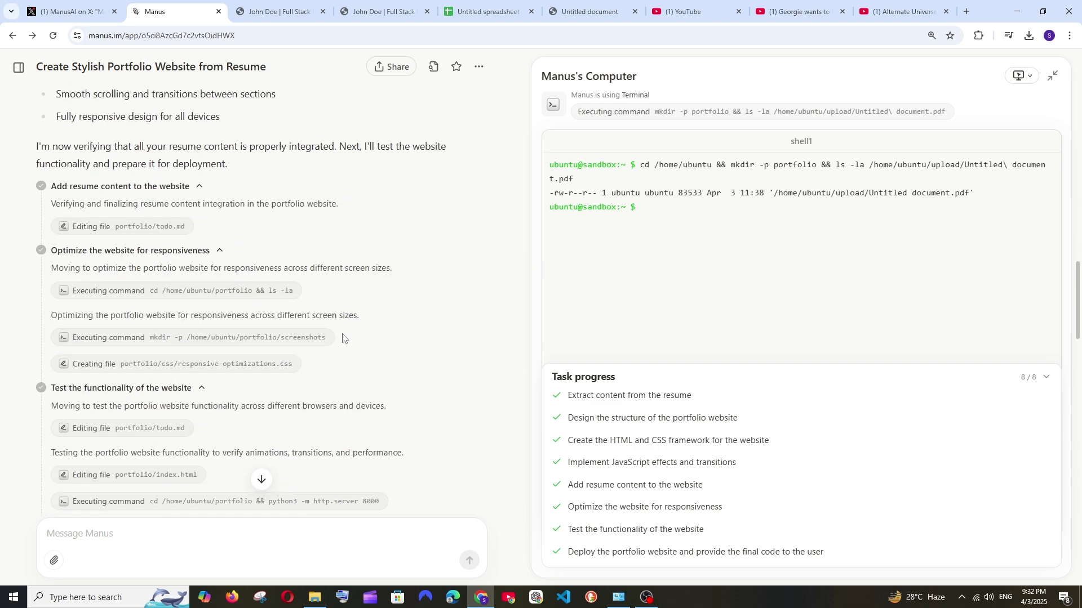
scroll(342, 337, "down", 3)
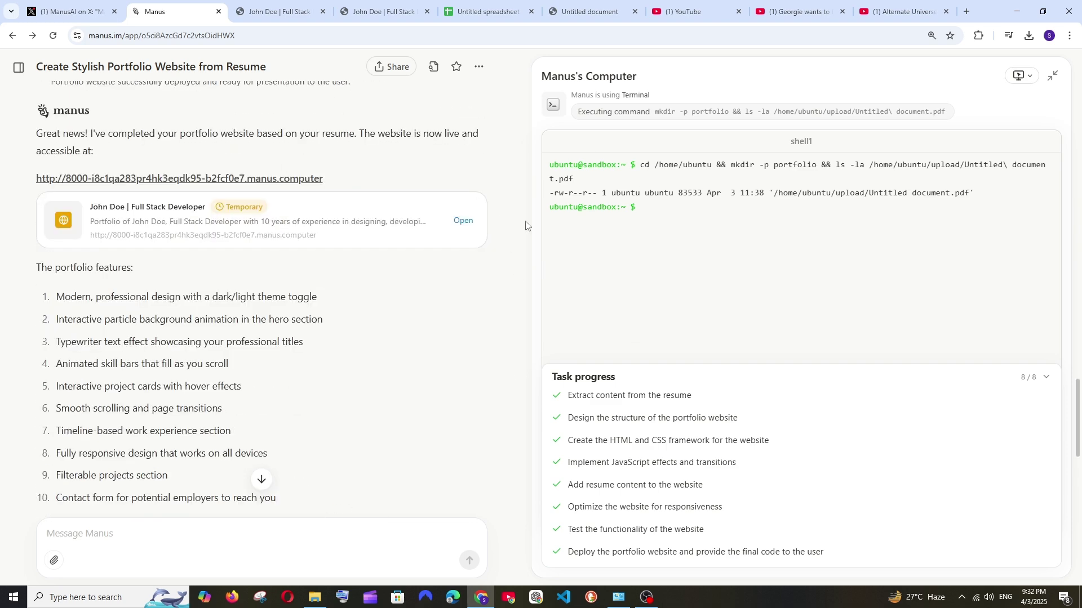
scroll(449, 309, "down", 10)
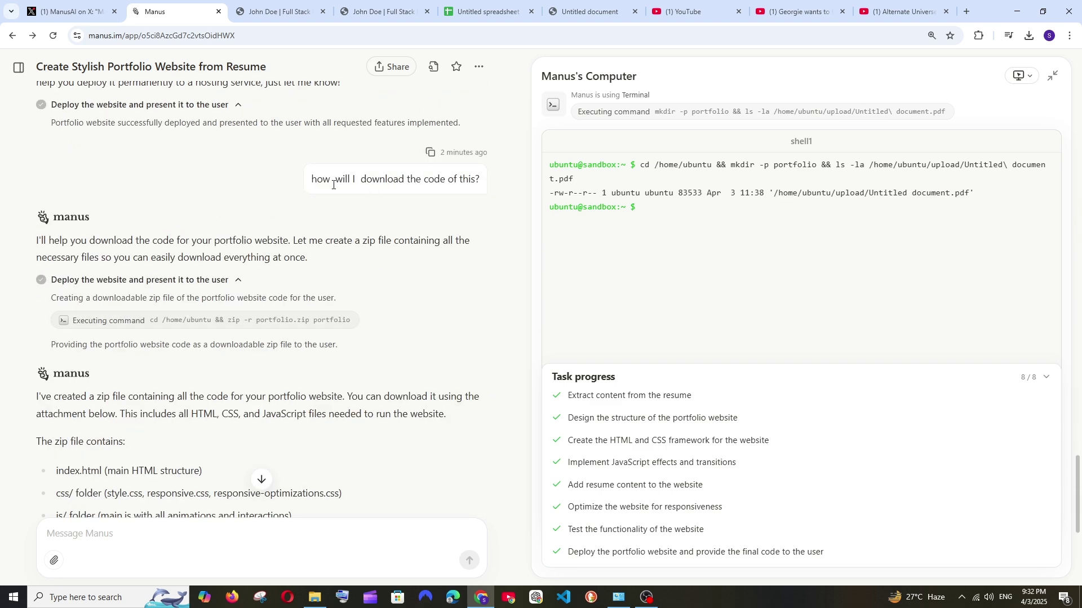
left_click_drag(310, 185, 475, 183)
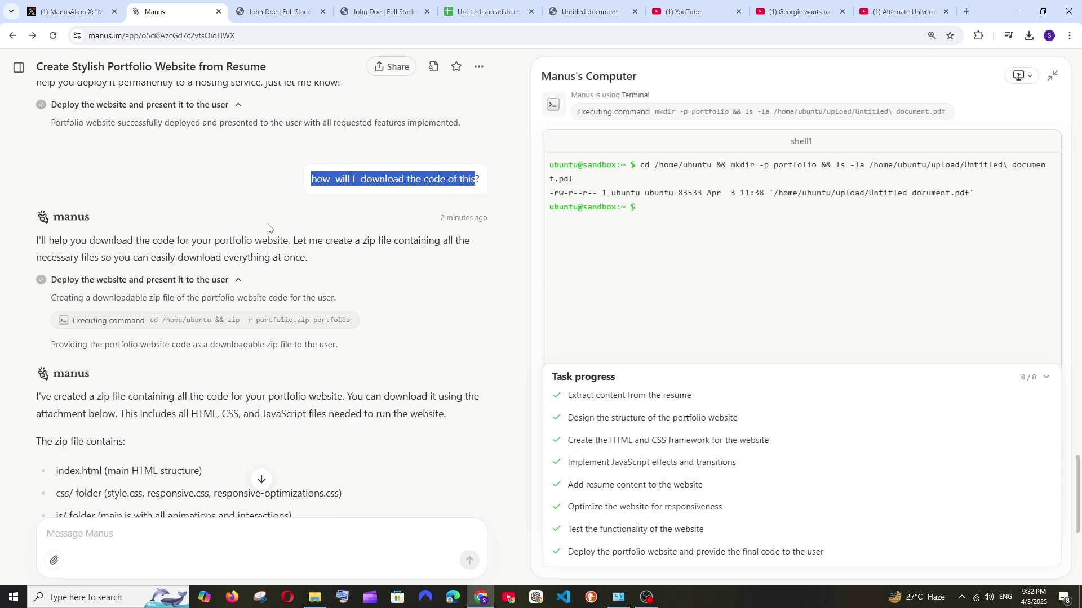
scroll(191, 282, "down", 6)
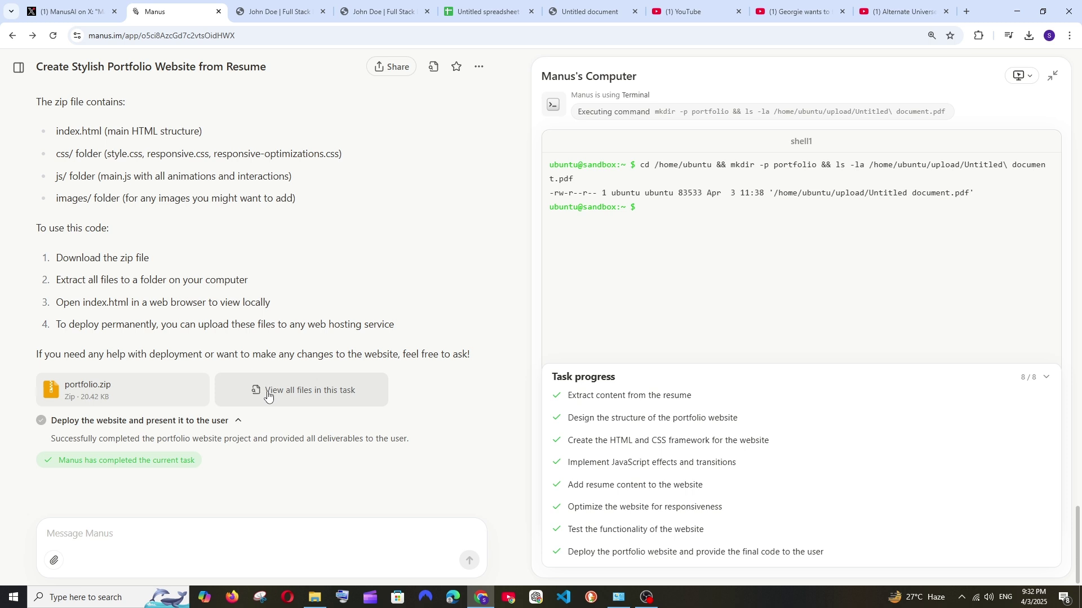
left_click(85, 390)
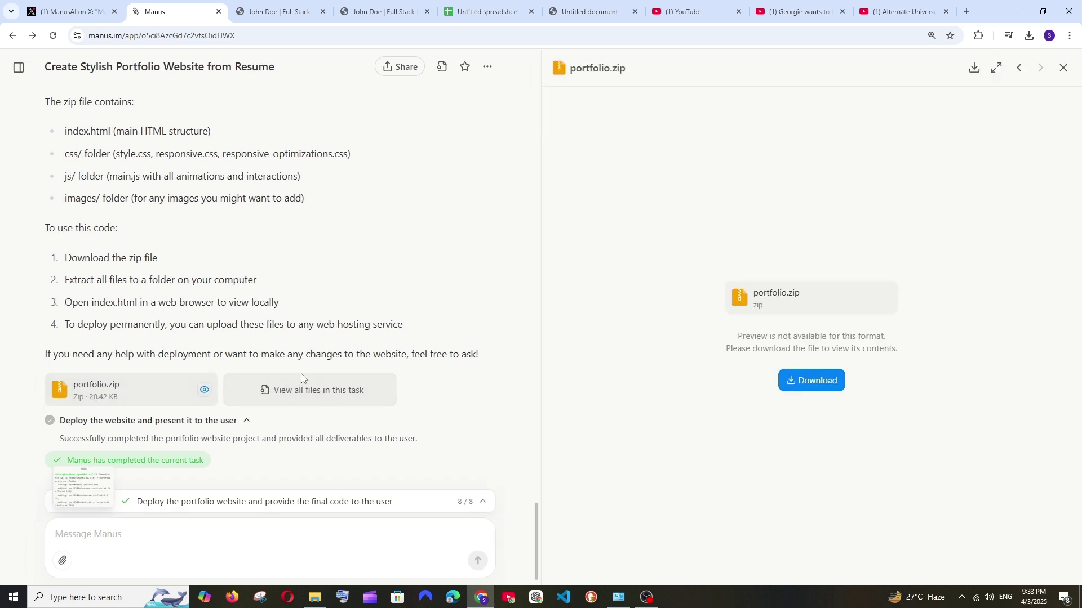
Open the task's file list and cycle through the Documents, Images, Code and Links filters
left_click(289, 397)
scroll(538, 270, "down", 1)
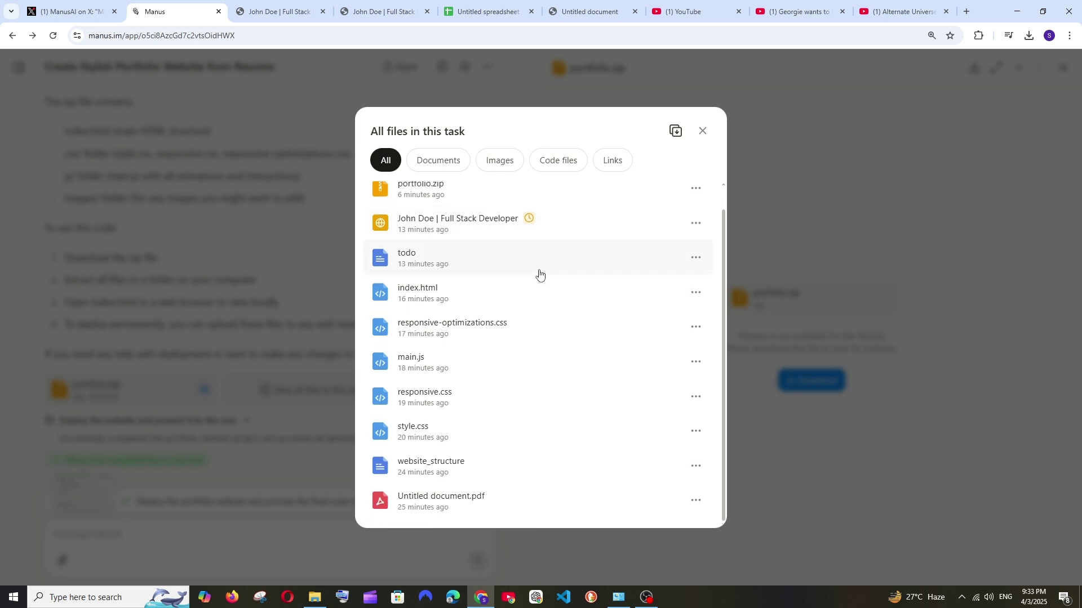
left_click(452, 167)
left_click(504, 162)
left_click(565, 162)
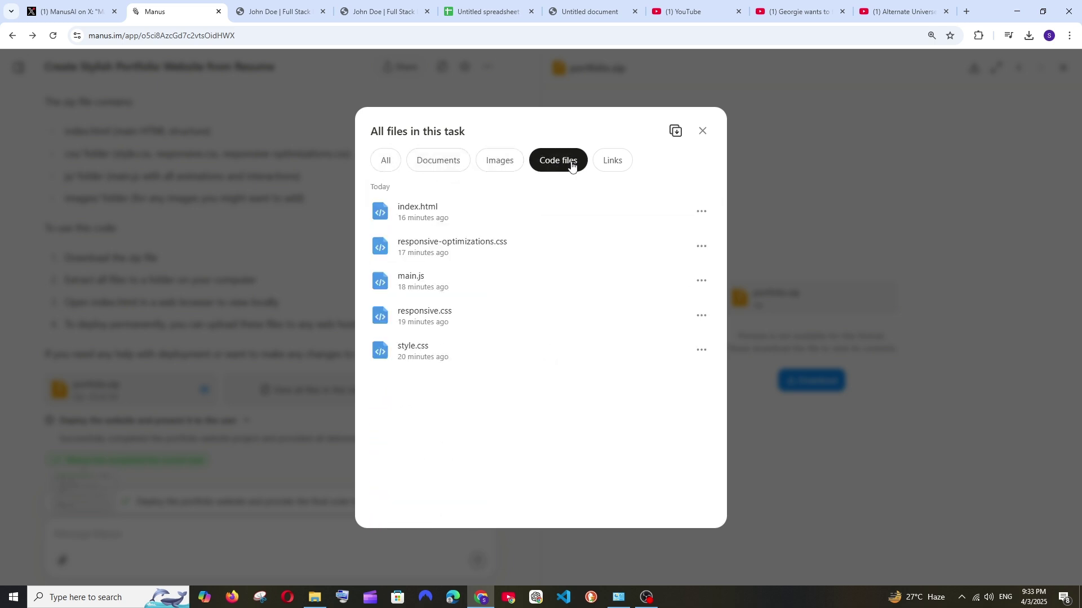
left_click(614, 163)
left_click(459, 159)
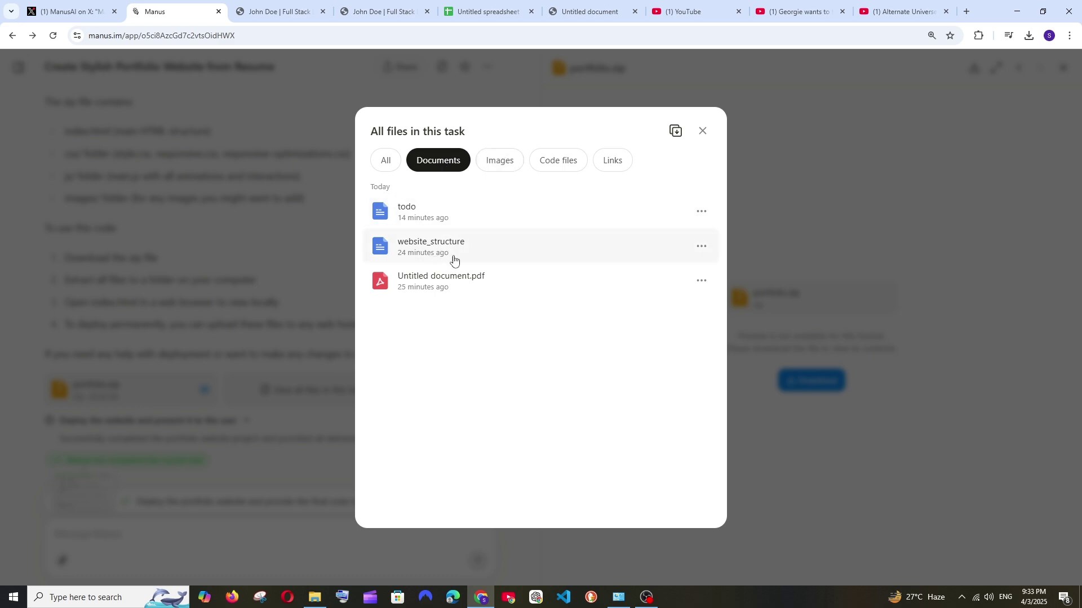
Open and scroll through the todo document, then close it
left_click(431, 217)
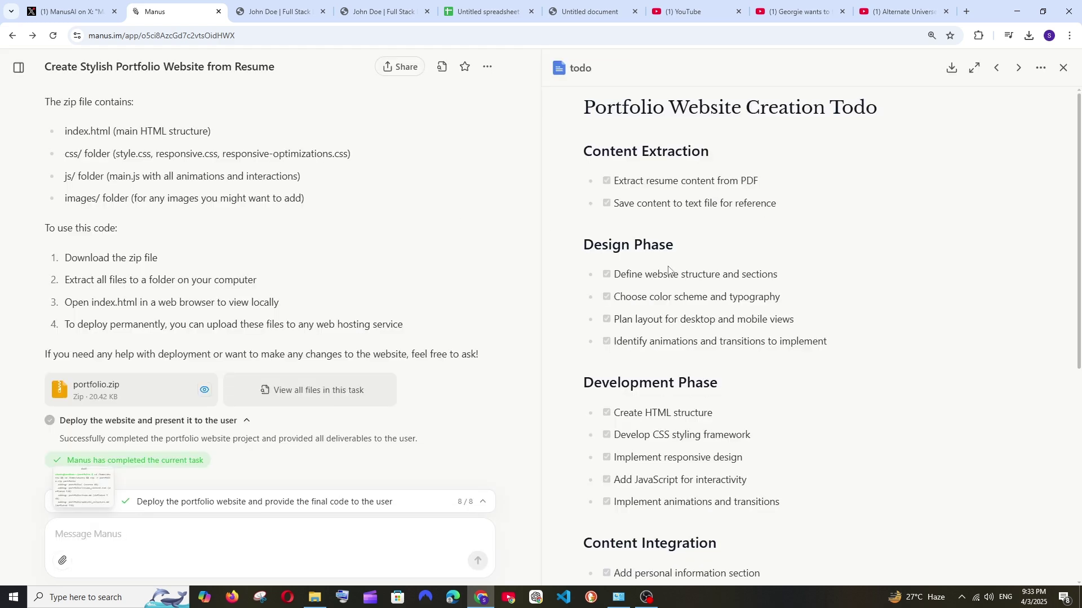
scroll(654, 304, "down", 5)
scroll(656, 336, "up", 7)
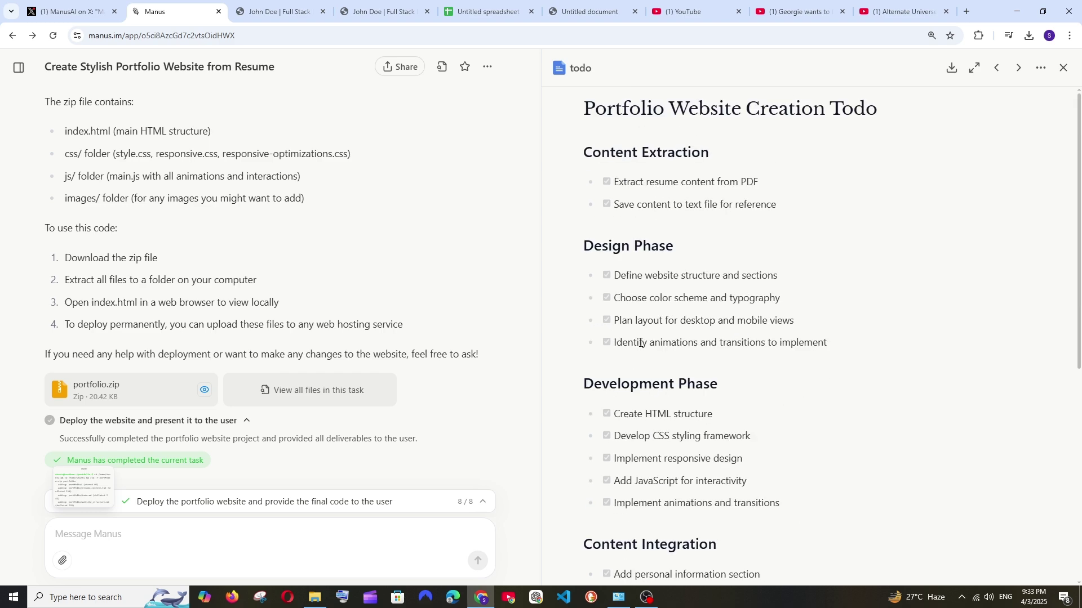
scroll(633, 326, "down", 5)
left_click(1063, 68)
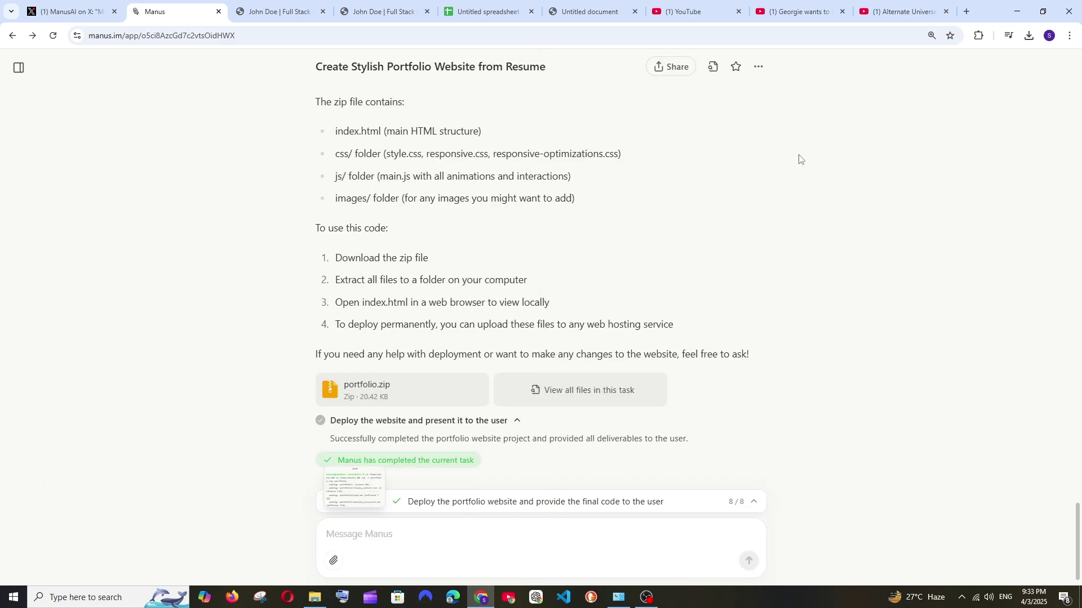
Reopen the task files, filter to documents, and open website_structure
left_click(569, 407)
left_click(456, 167)
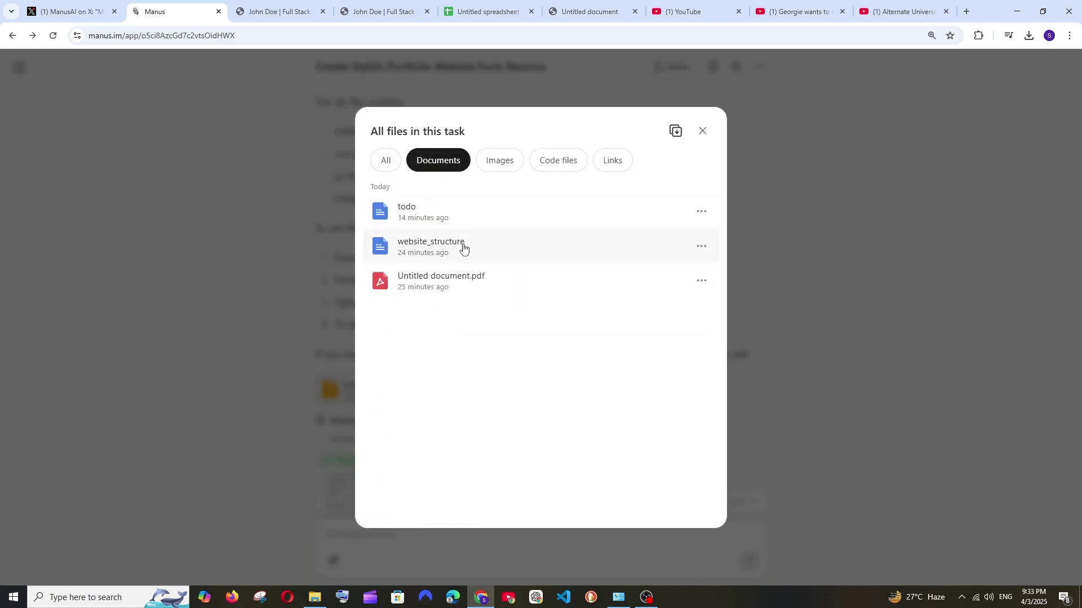
left_click(463, 249)
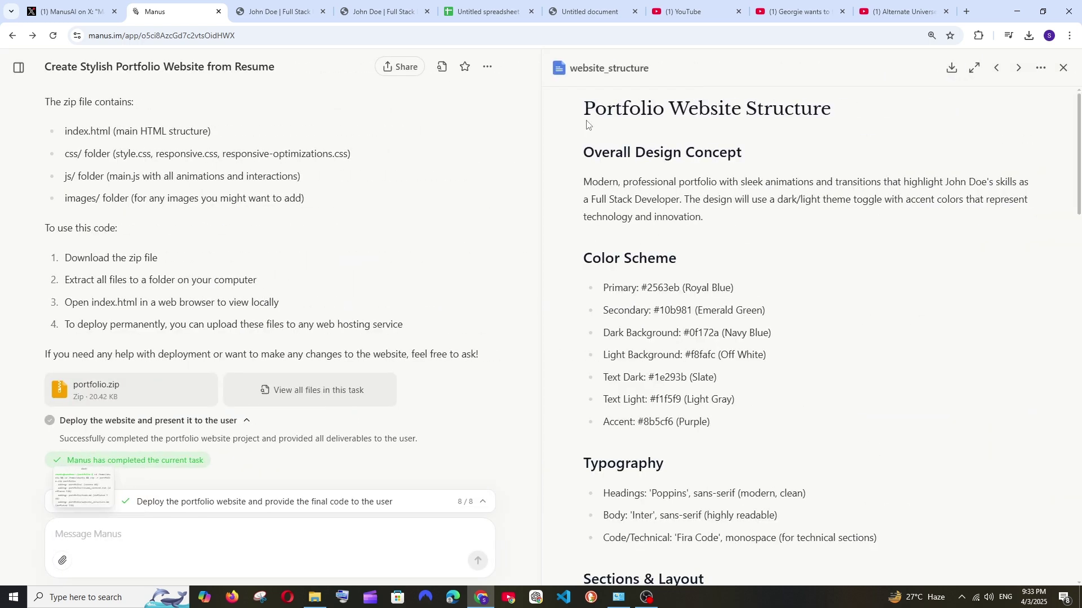
left_click_drag(586, 112, 637, 237)
scroll(628, 277, "down", 15)
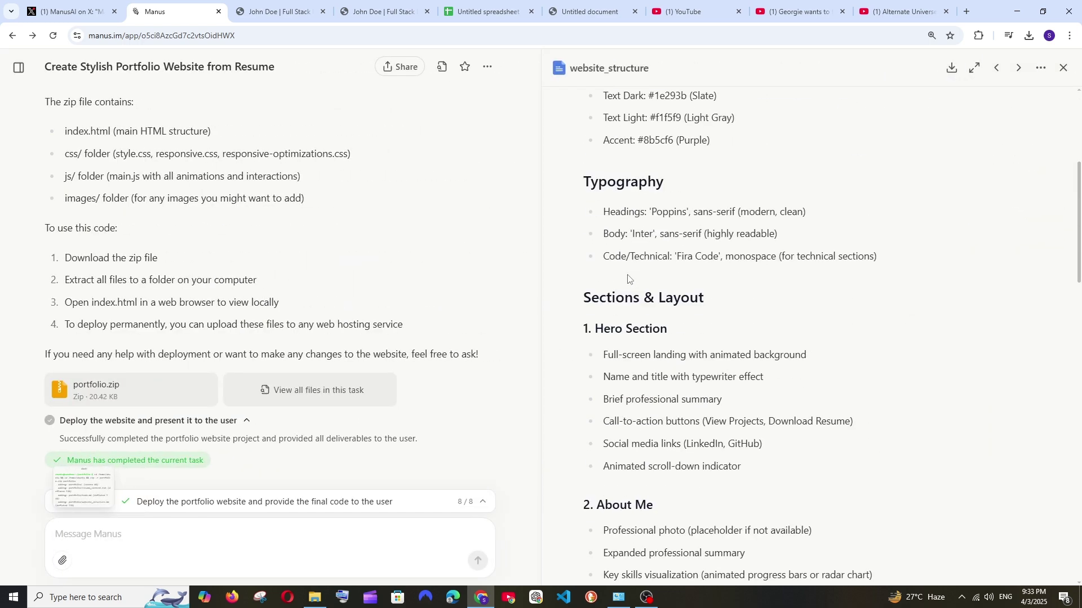
scroll(628, 276, "down", 10)
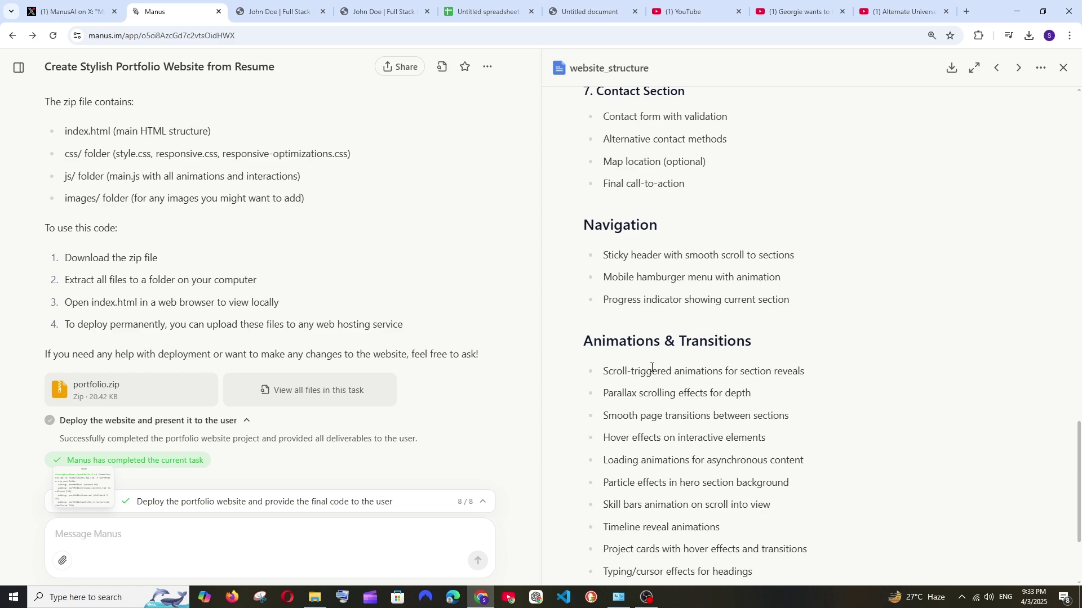
left_click_drag(536, 541, 502, 116)
scroll(394, 186, "up", 3)
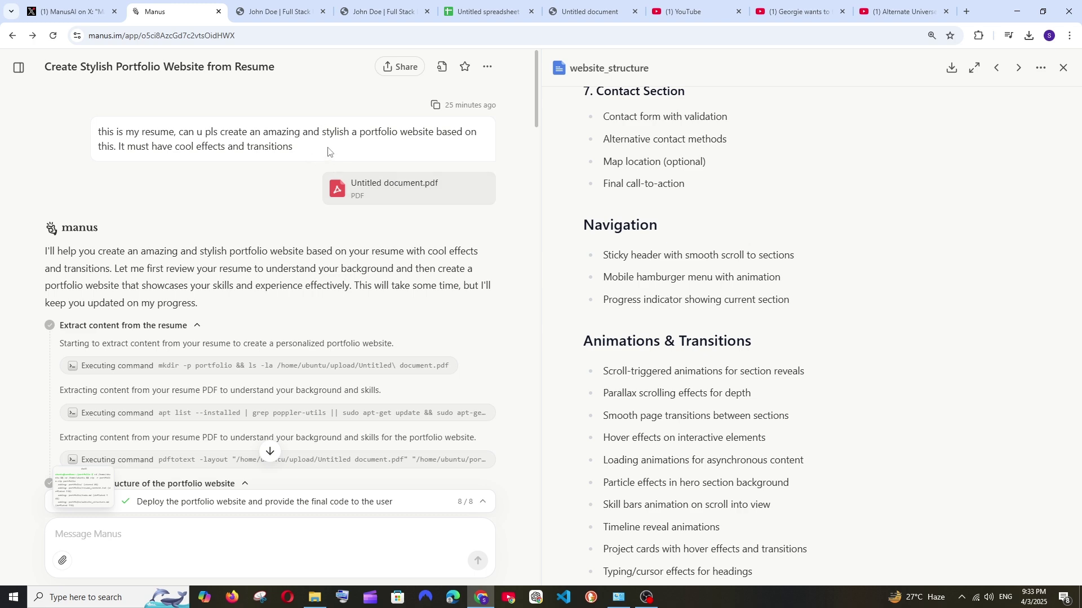
left_click_drag(290, 151, 169, 131)
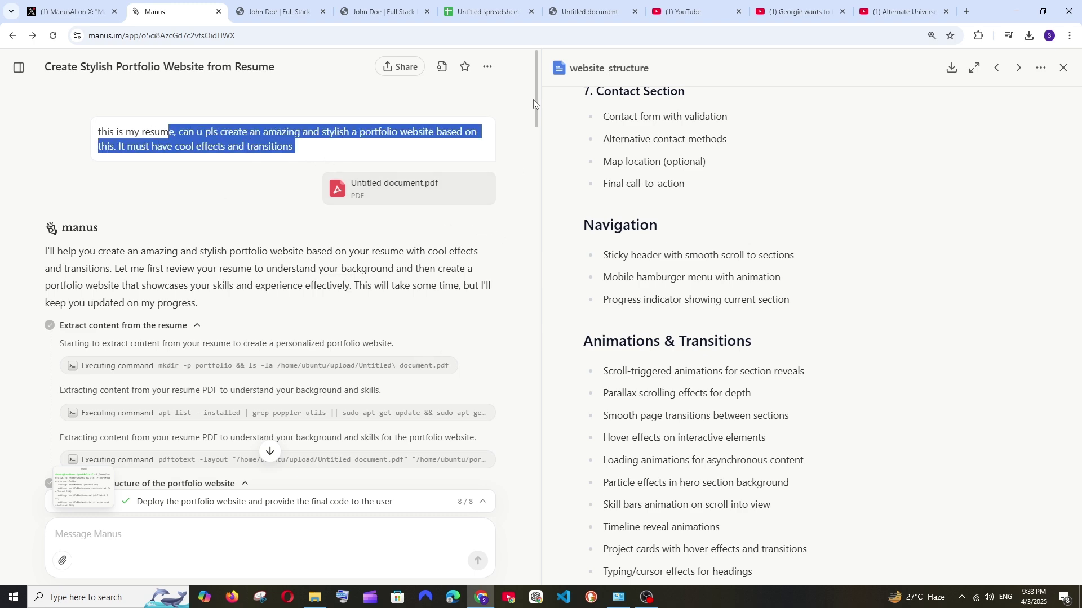
left_click_drag(536, 93, 589, 381)
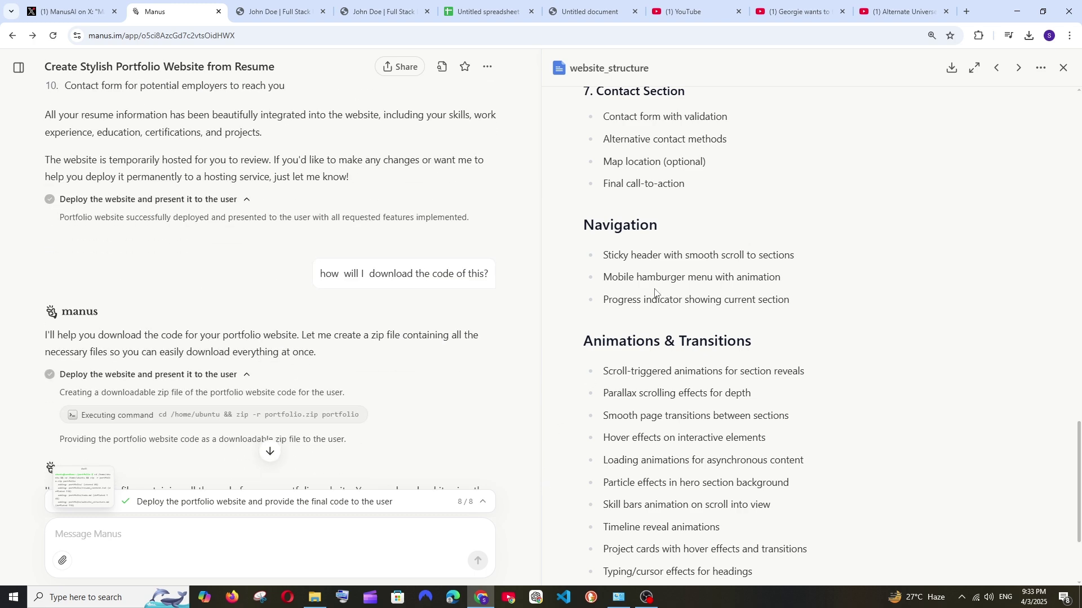
scroll(720, 472, "down", 3)
left_click_drag(800, 450, 613, 239)
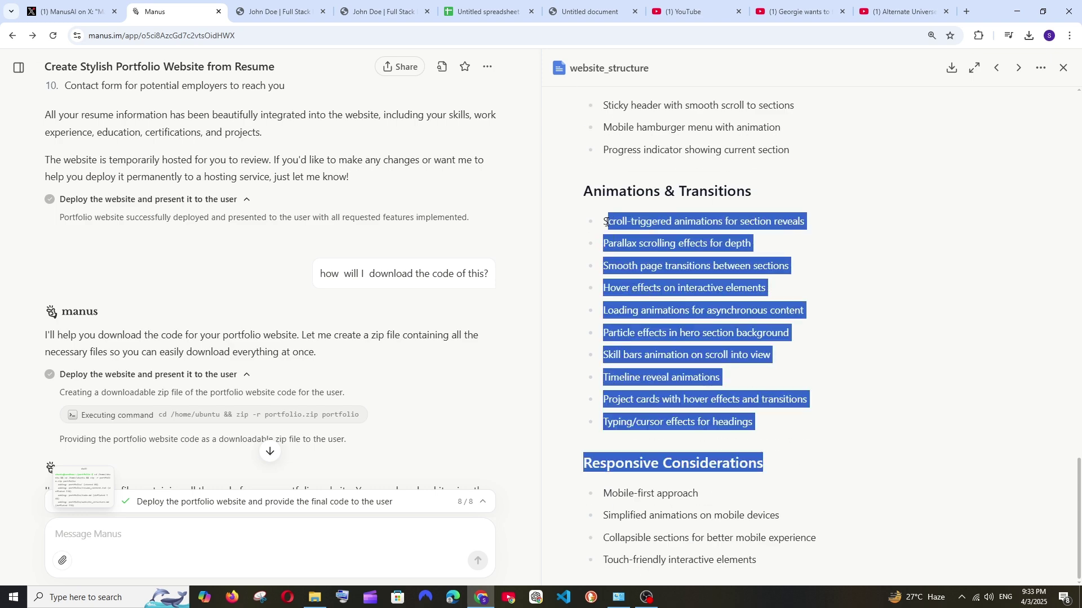
left_click(767, 469)
scroll(768, 469, "up", 5)
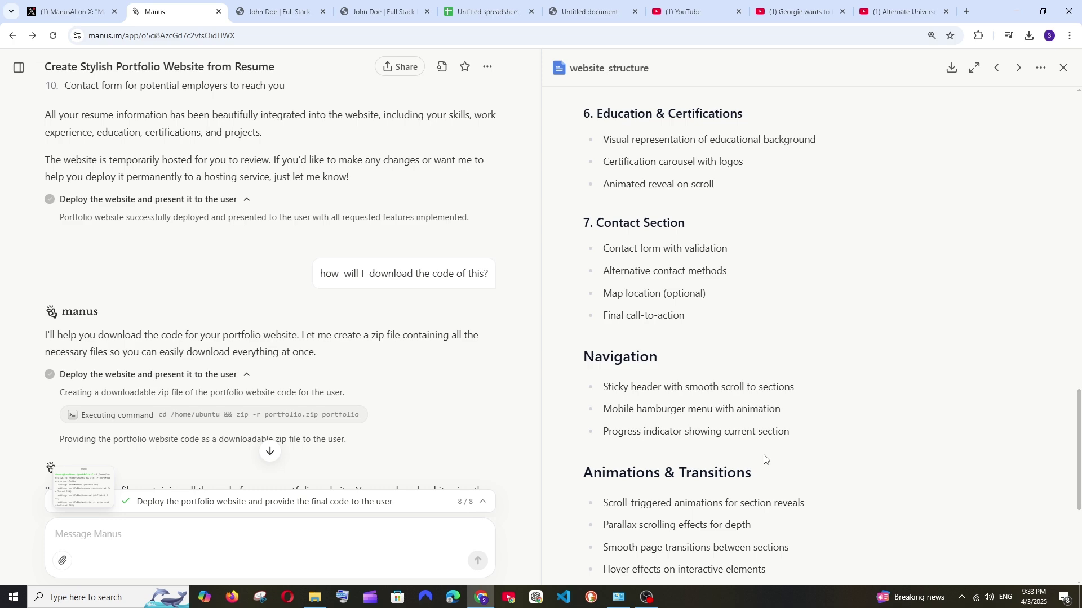
Return to the X tab and browse the ManusAI thread, ending at its opening 'turns any file into a website' post
key("ctrl+shift+Tab")
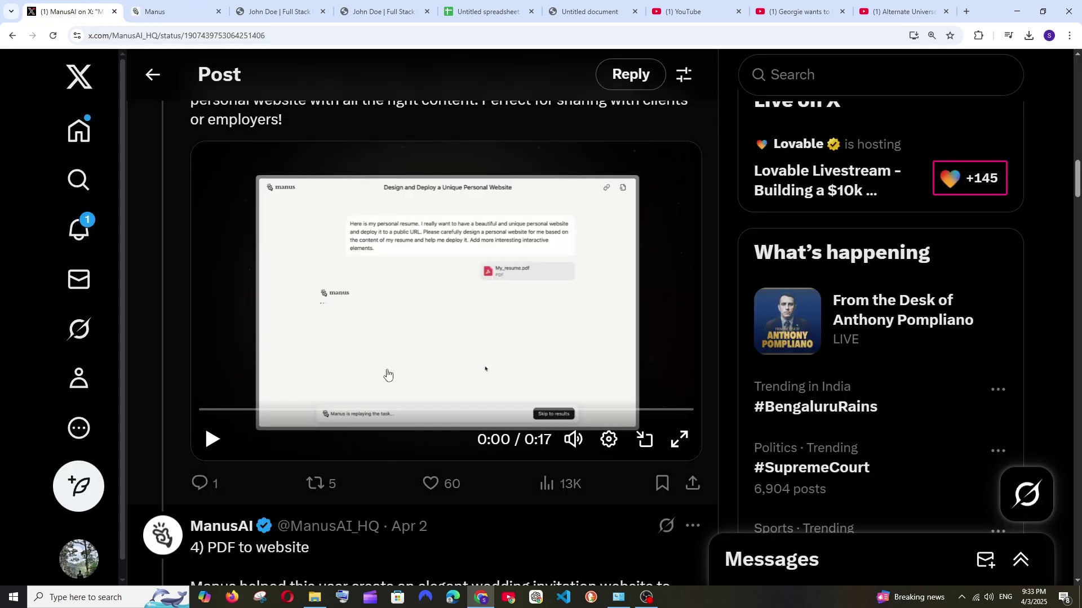
scroll(388, 373, "down", 15)
key("Home")
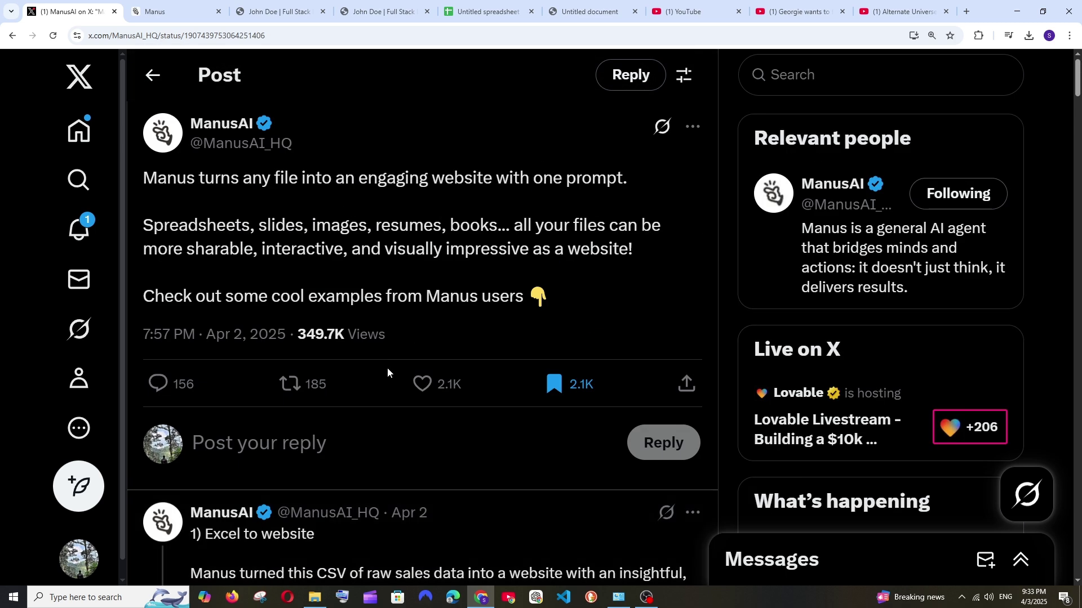